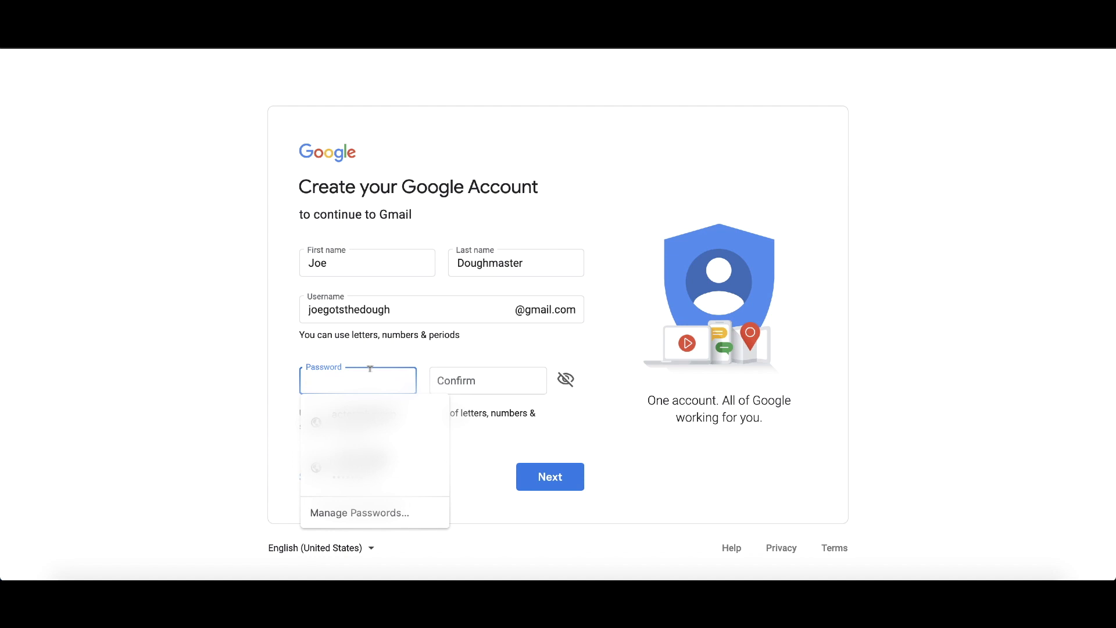
Enter and confirm the new Google account's password, and continue to the personal information form.
type("••")
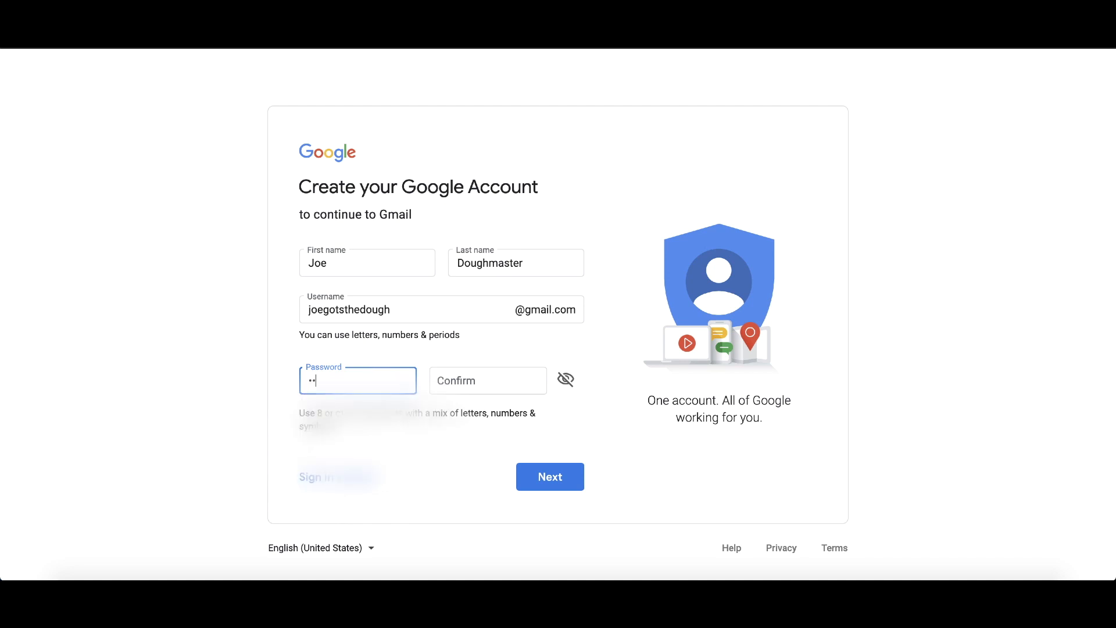
key("BackSpace")
key("BackSpace")
type("•")
key("Tab")
type("•••••••")
left_click(532, 473)
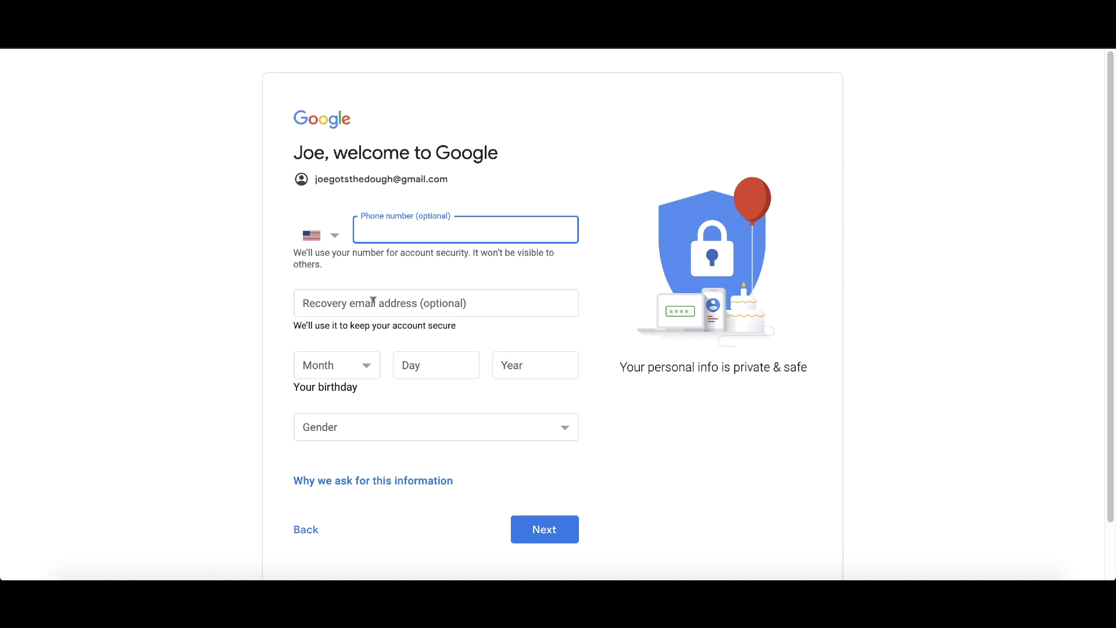
Fill in the account holder's date of birth, set the gender to Male, and submit the personal information.
left_click(369, 366)
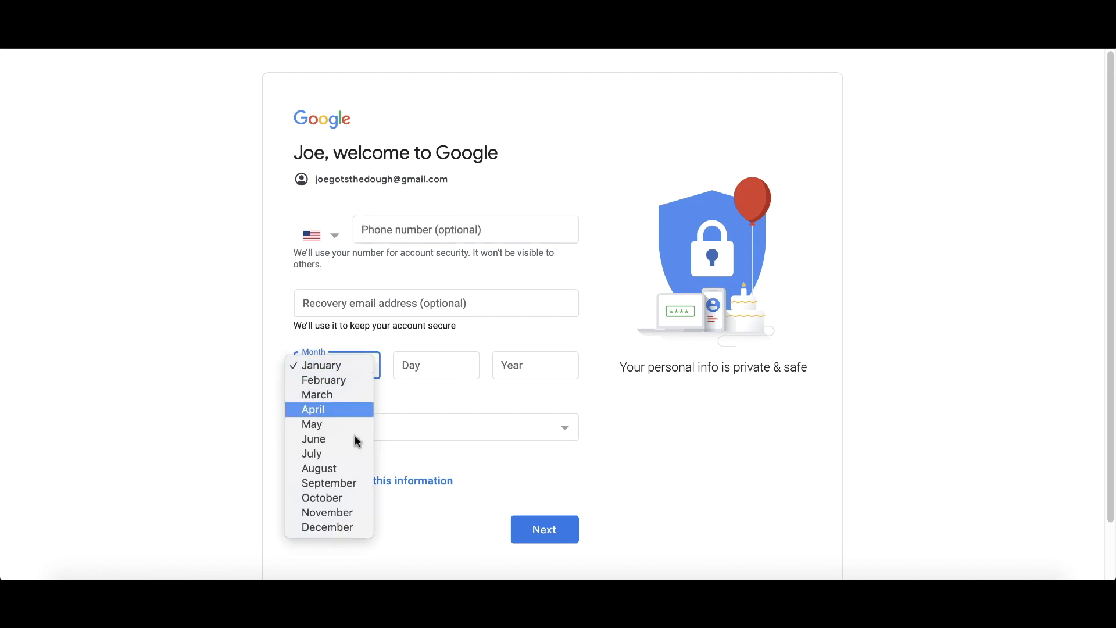
left_click(347, 514)
left_click(420, 360)
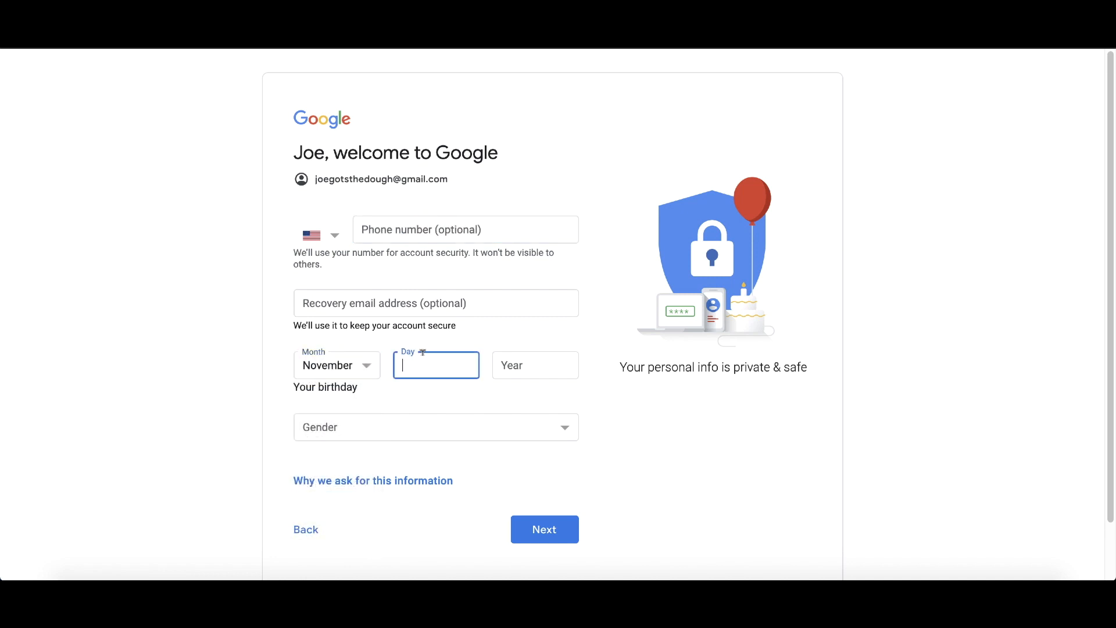
type("12")
left_click(418, 428)
left_click(419, 427)
left_click(416, 442)
left_click(400, 443)
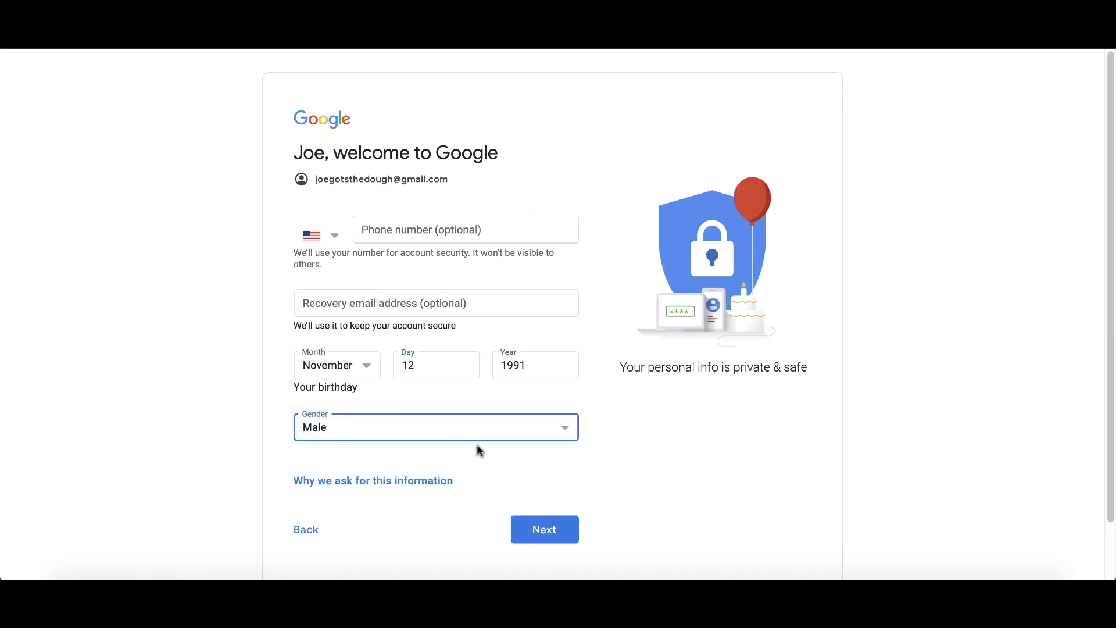
left_click(551, 538)
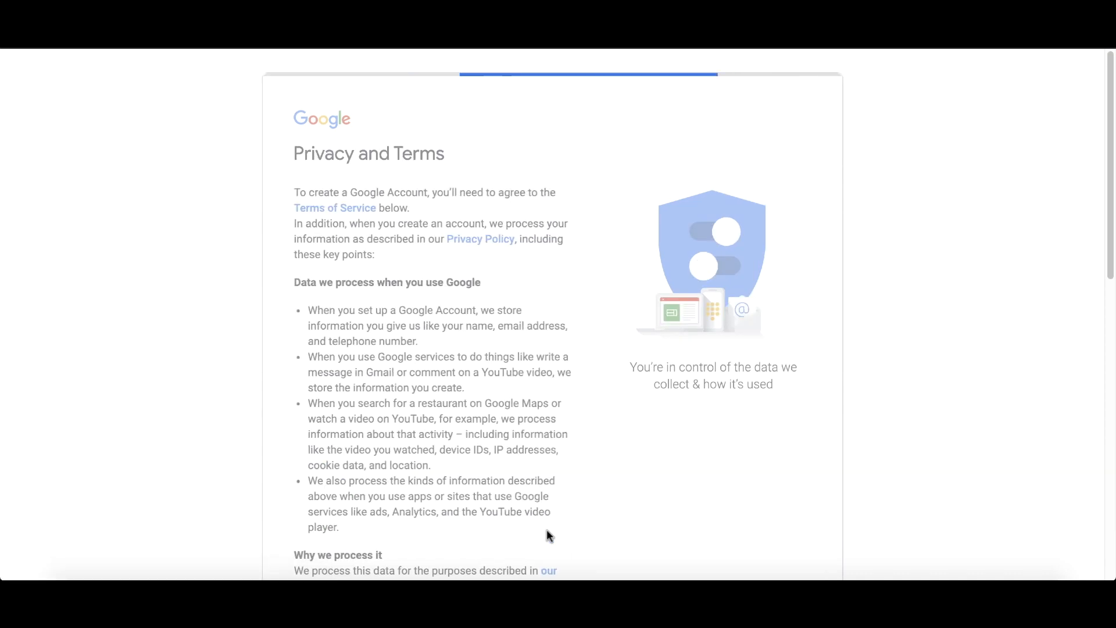
Agree to Google's Privacy and Terms and dismiss the Google Meet introduction in the new Gmail inbox.
scroll(453, 404, "down", 10)
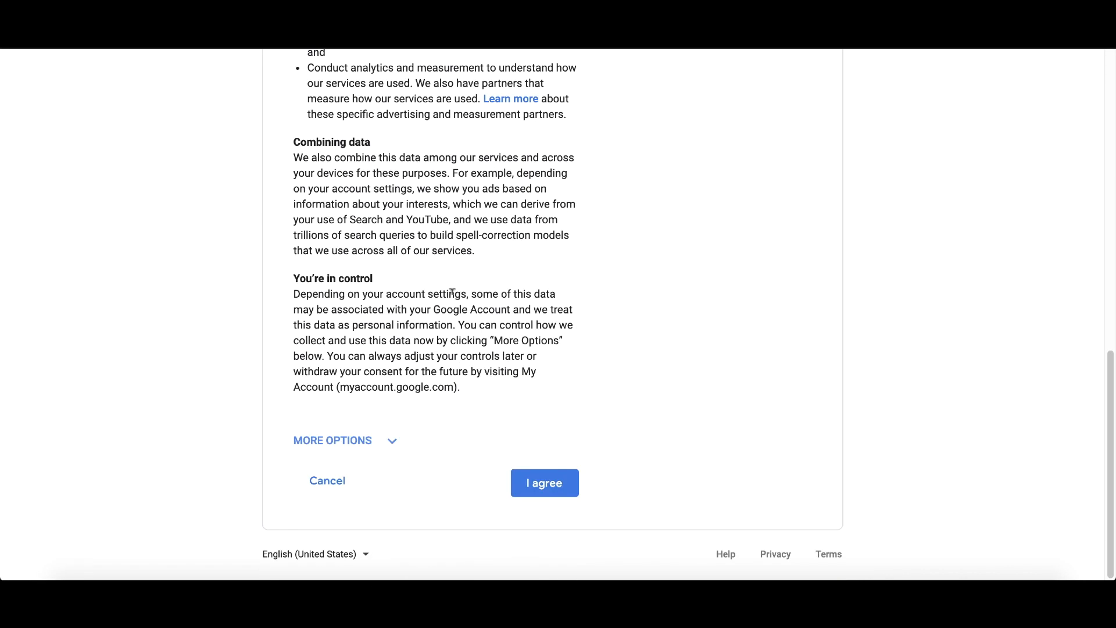
left_click(536, 483)
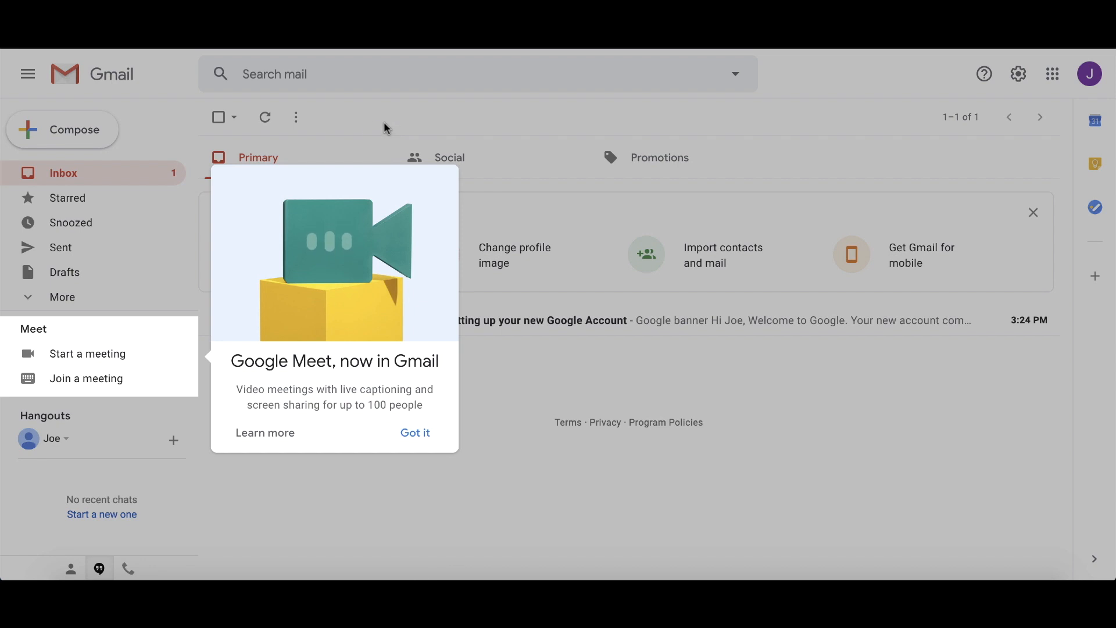
left_click(424, 445)
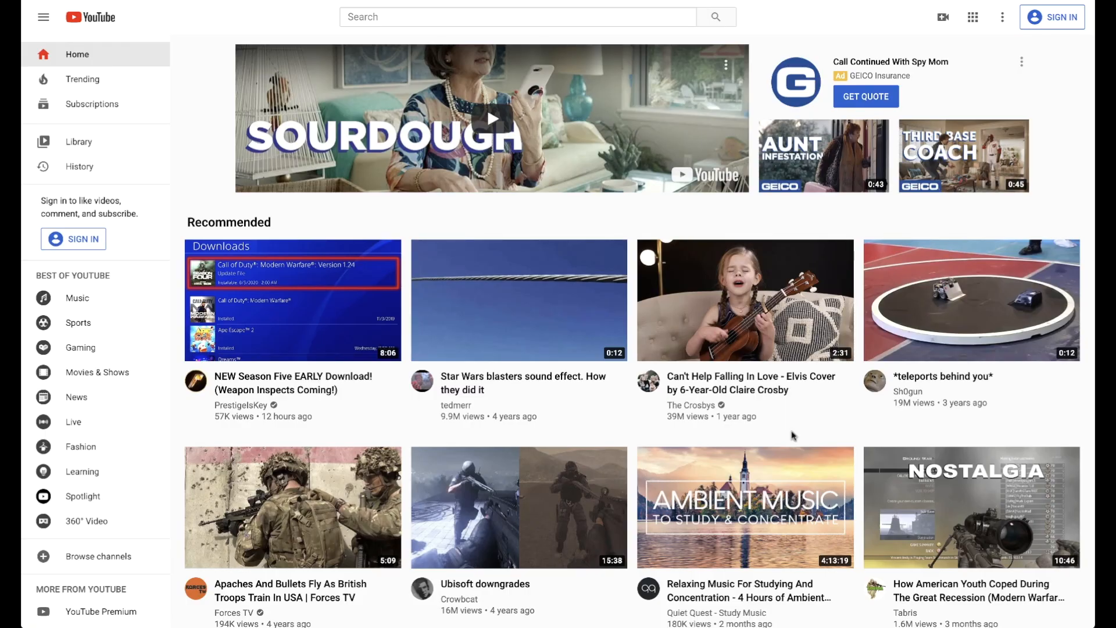
Sign in to YouTube with the new account's username and password, and confirm the account protection details without adding recovery information.
scroll(793, 435, "down", 8)
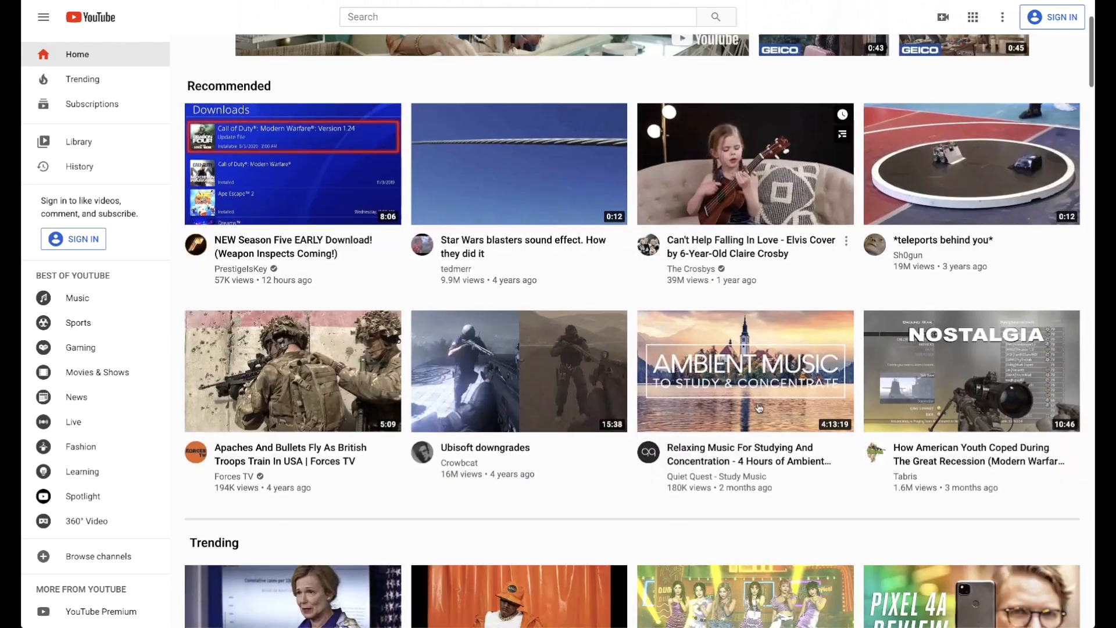
scroll(759, 408, "down", 10)
scroll(762, 349, "up", 20)
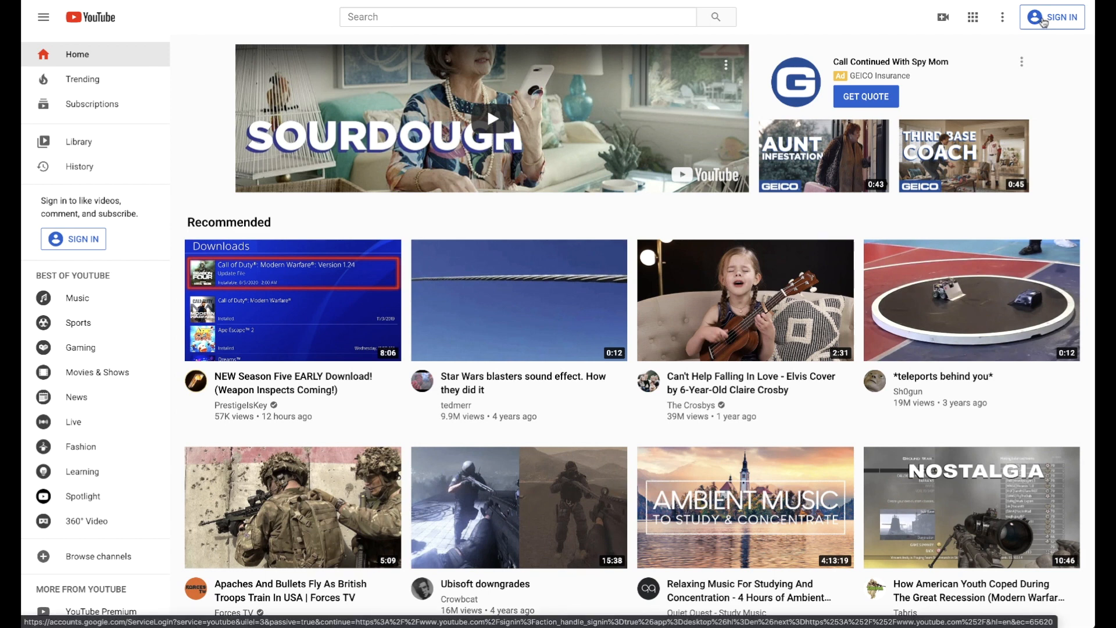
left_click(1043, 22)
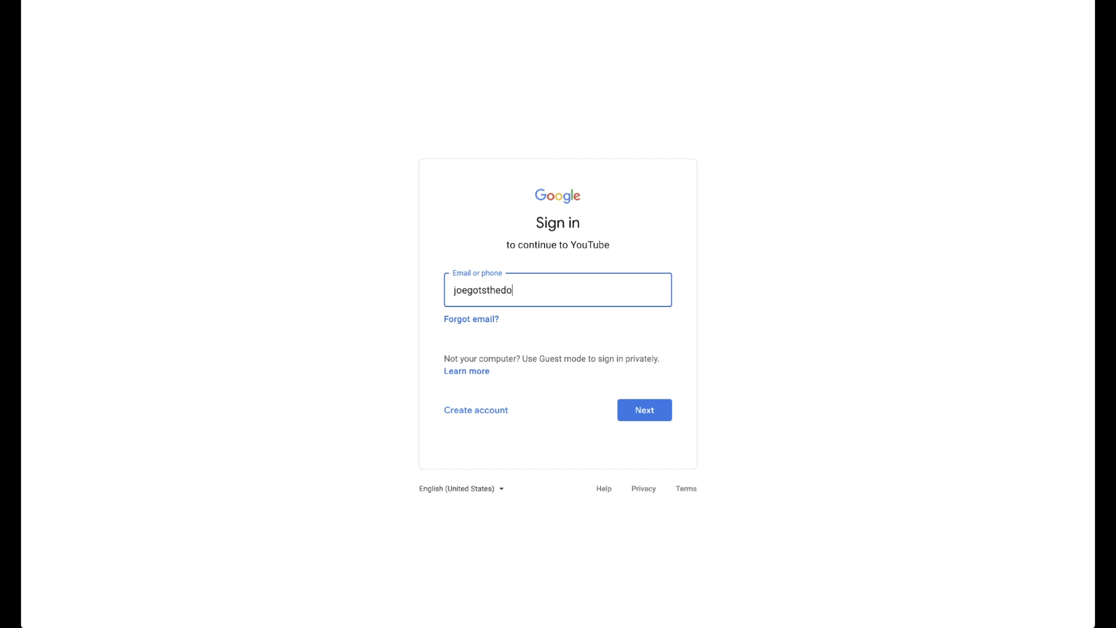
key("Return")
type("•••••••••")
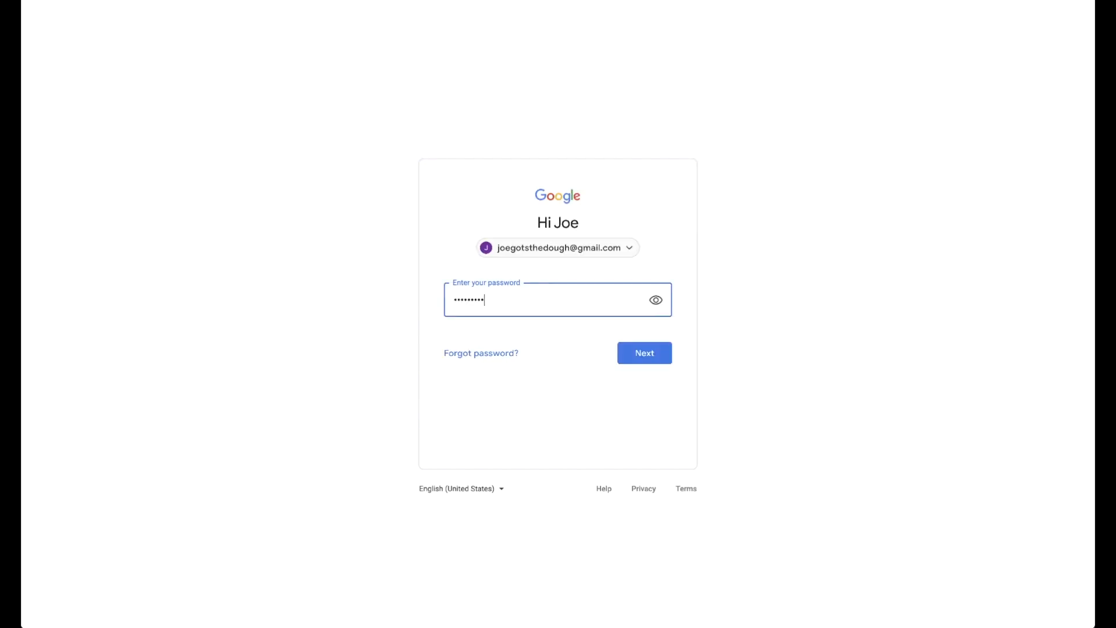
key("Return")
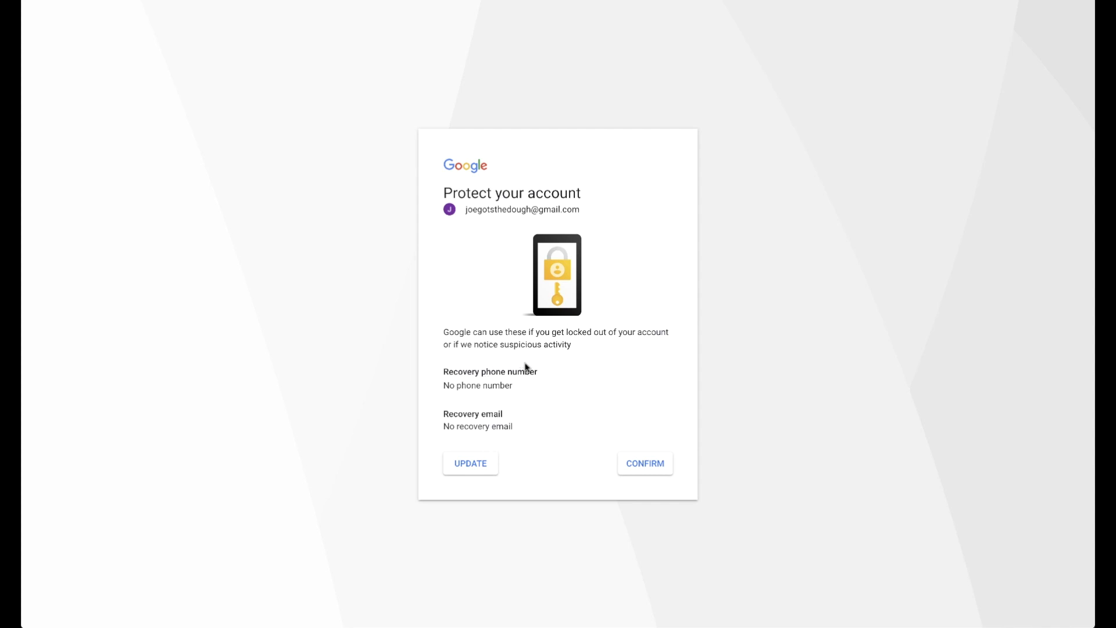
left_click(640, 465)
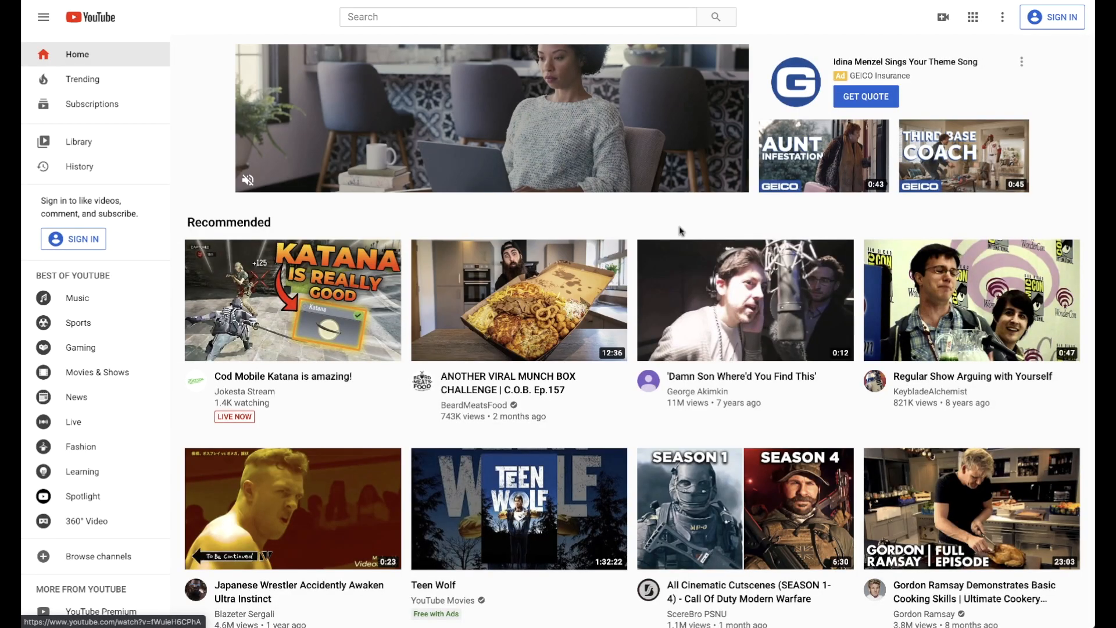
Return to the top of the YouTube home page and sign in with the new account.
scroll(630, 230, "down", 1)
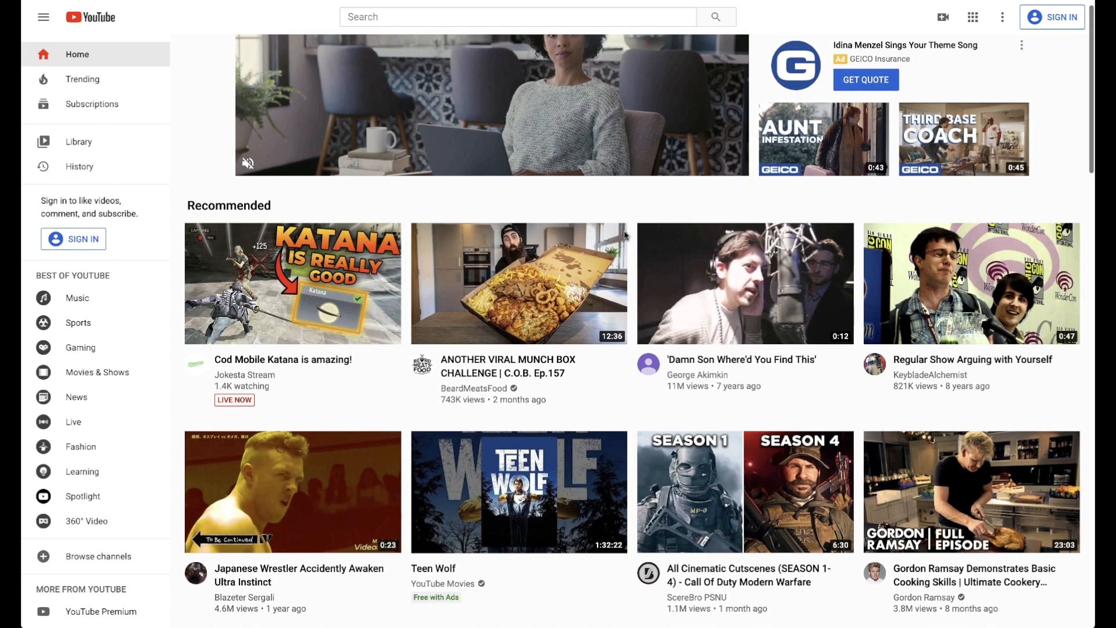
scroll(1021, 51, "up", 1)
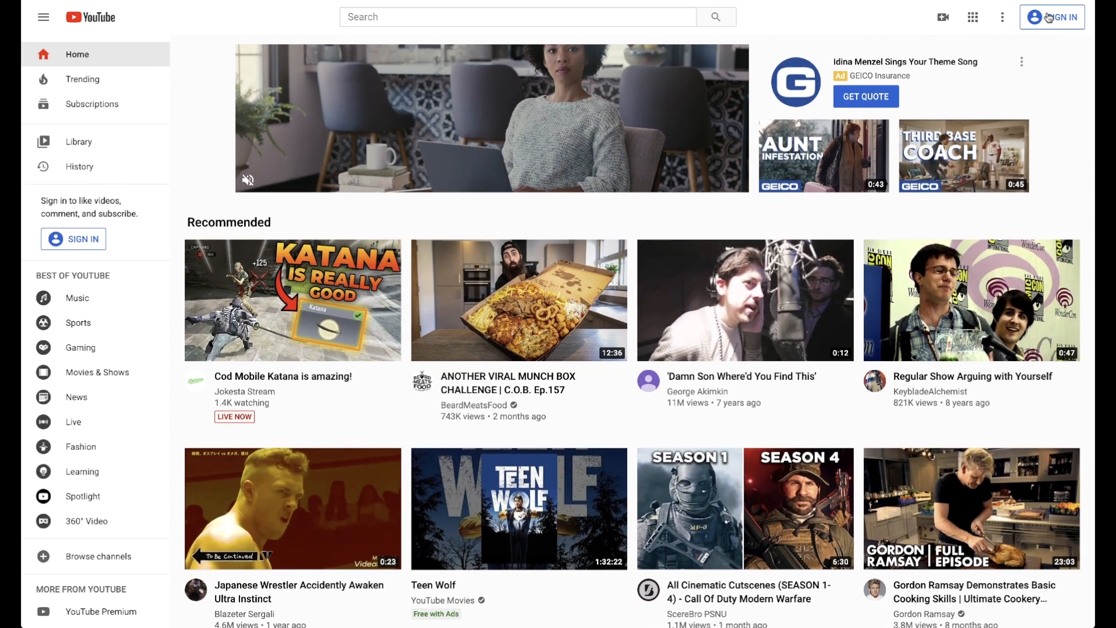
left_click(1048, 18)
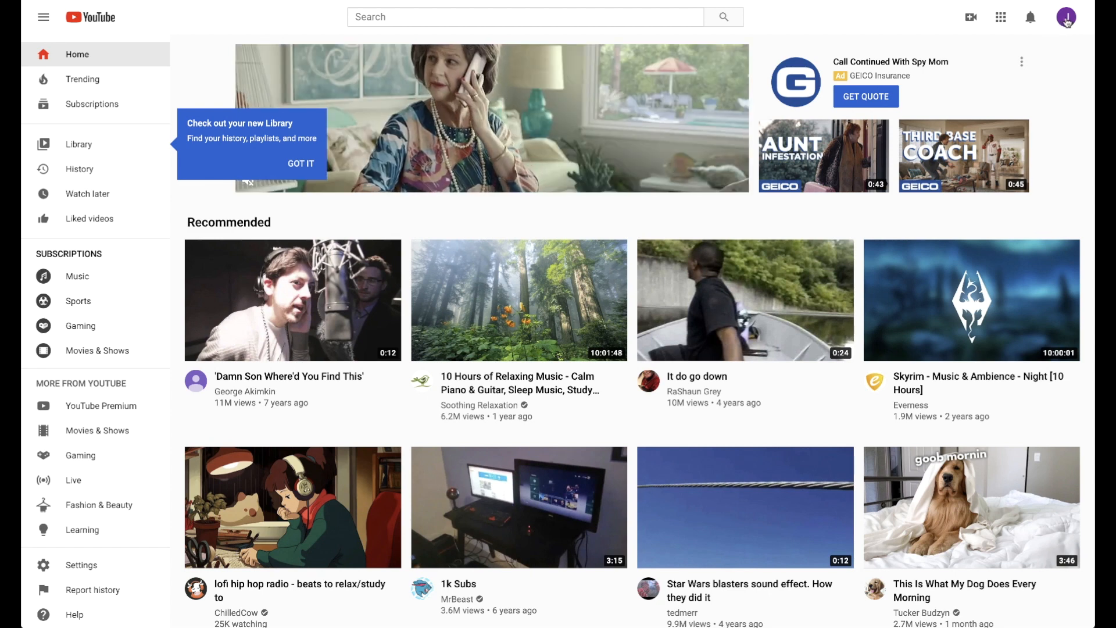
Create a YouTube channel that uses the name and picture of the Google account.
left_click(1067, 23)
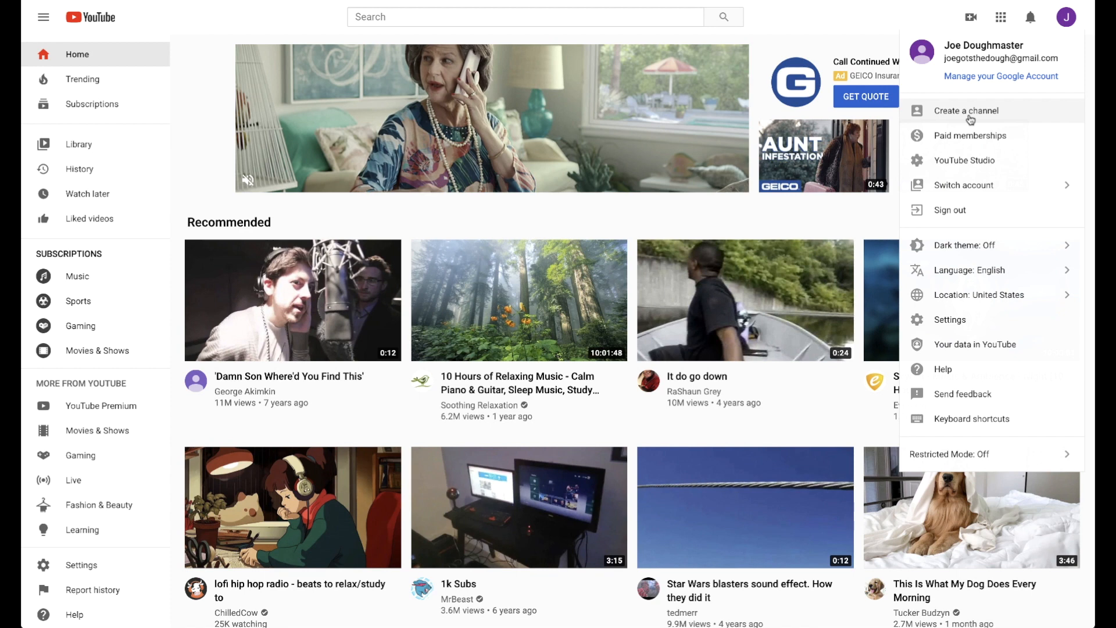
left_click(1004, 114)
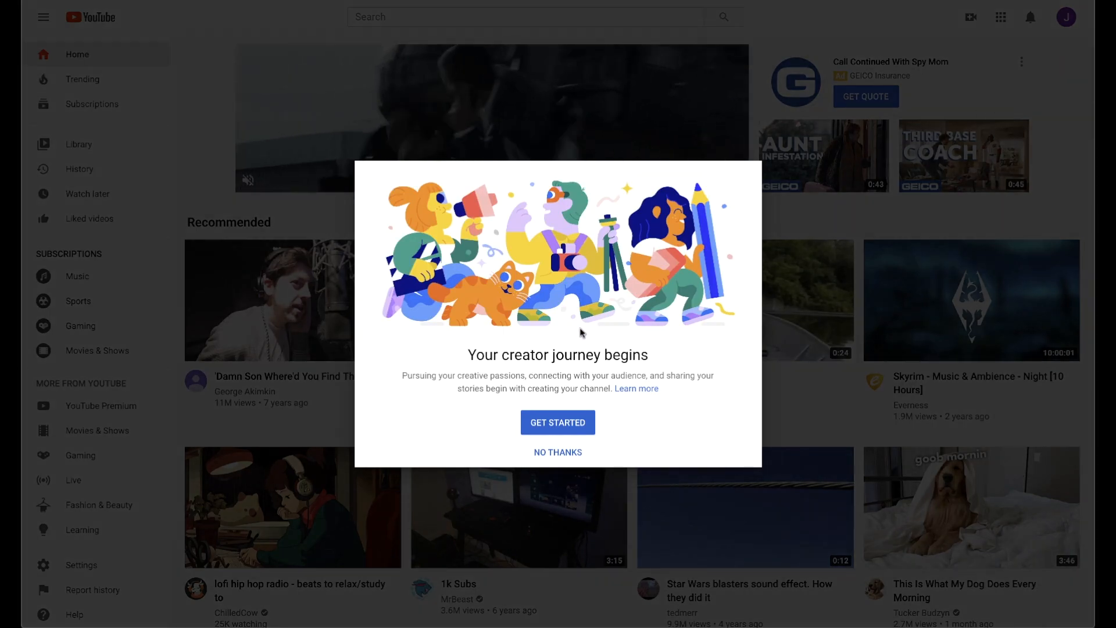
left_click(561, 428)
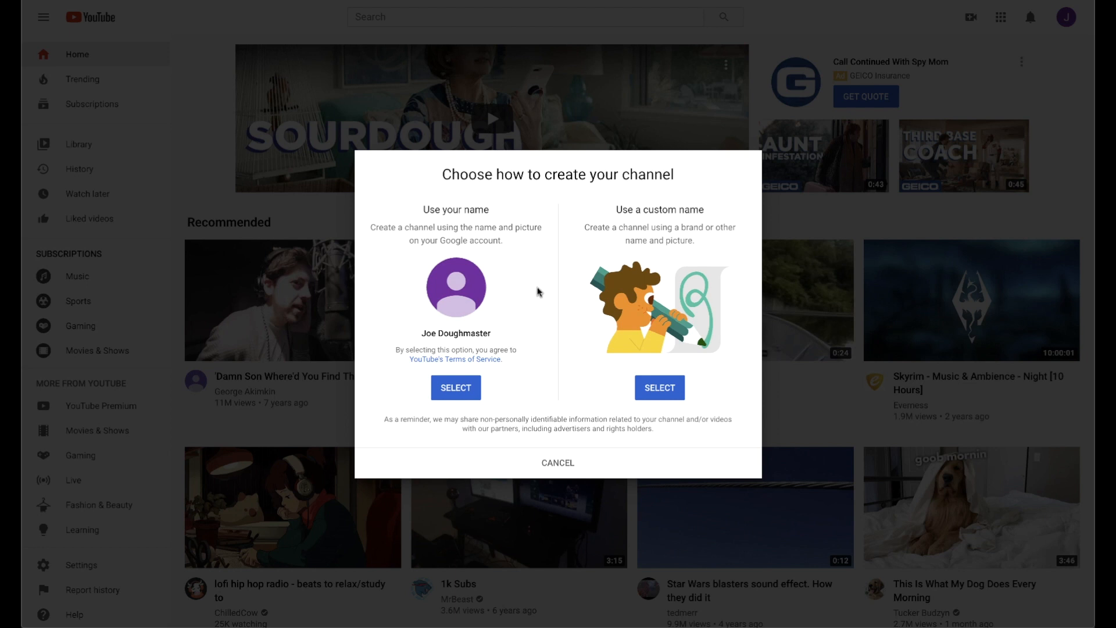
left_click(455, 387)
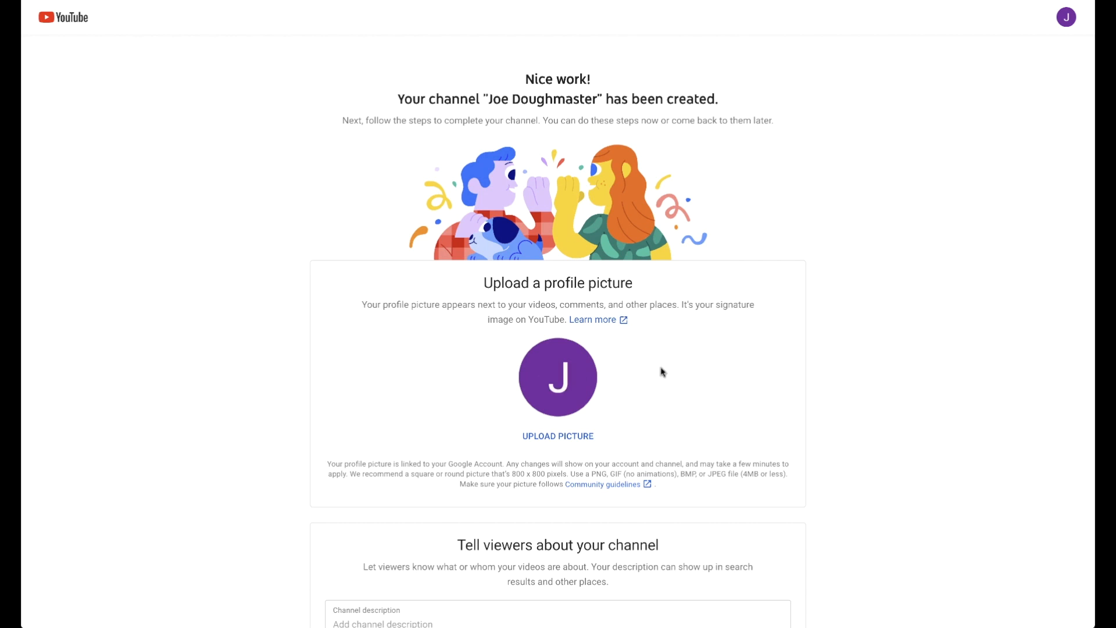
Review the profile picture, channel description and site link sections, and postpone their setup.
scroll(750, 356, "down", 2)
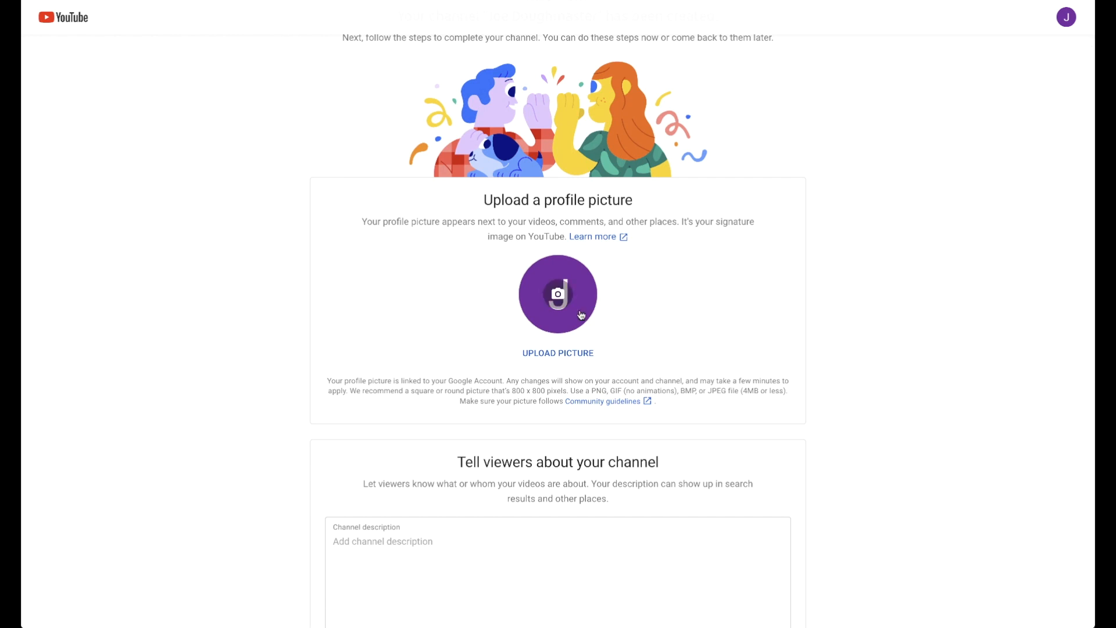
scroll(817, 297, "down", 4)
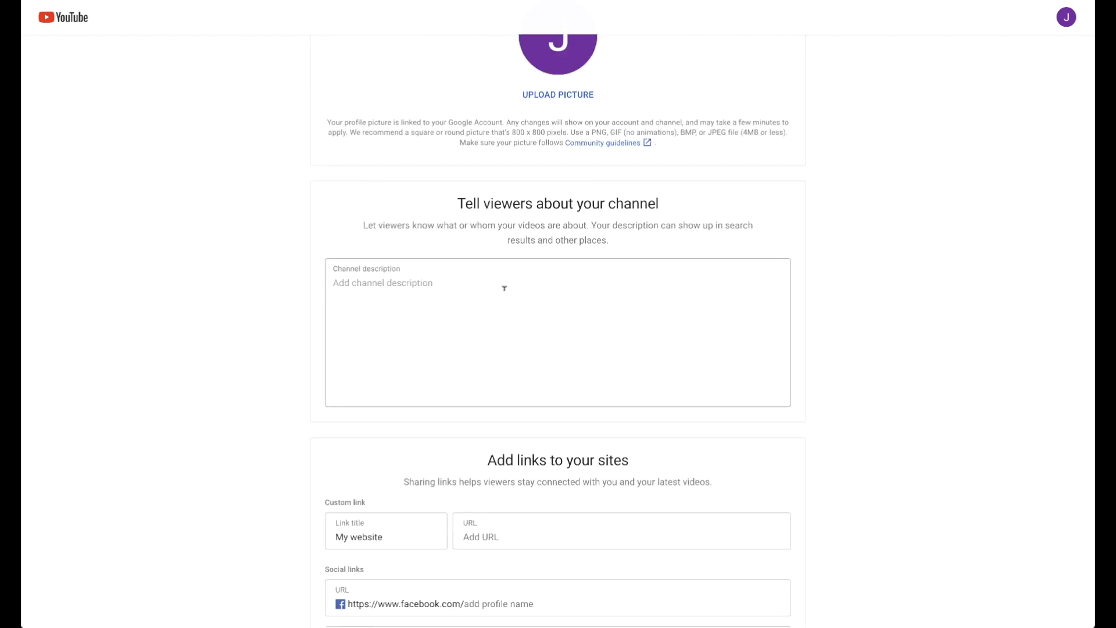
scroll(814, 303, "down", 3)
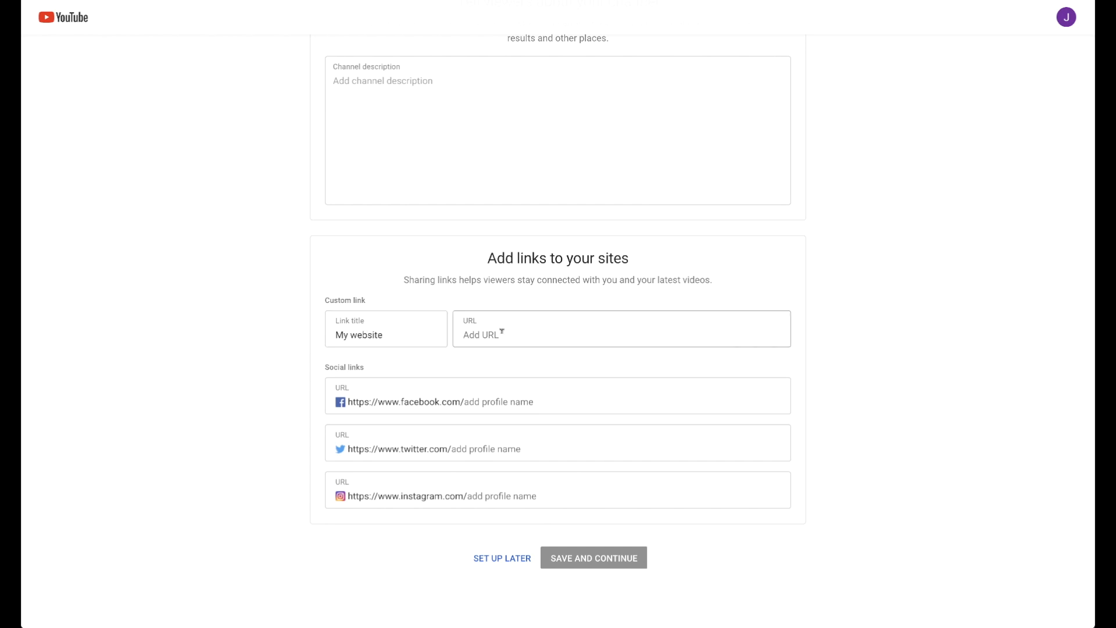
scroll(617, 329, "up", 1)
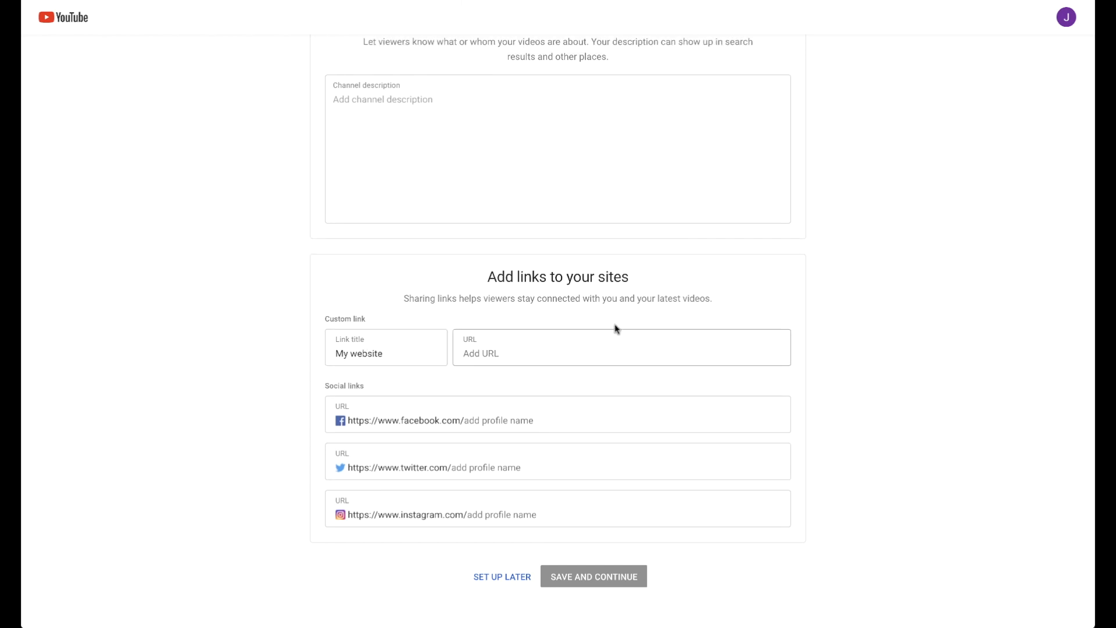
scroll(617, 329, "up", 10)
scroll(616, 329, "down", 11)
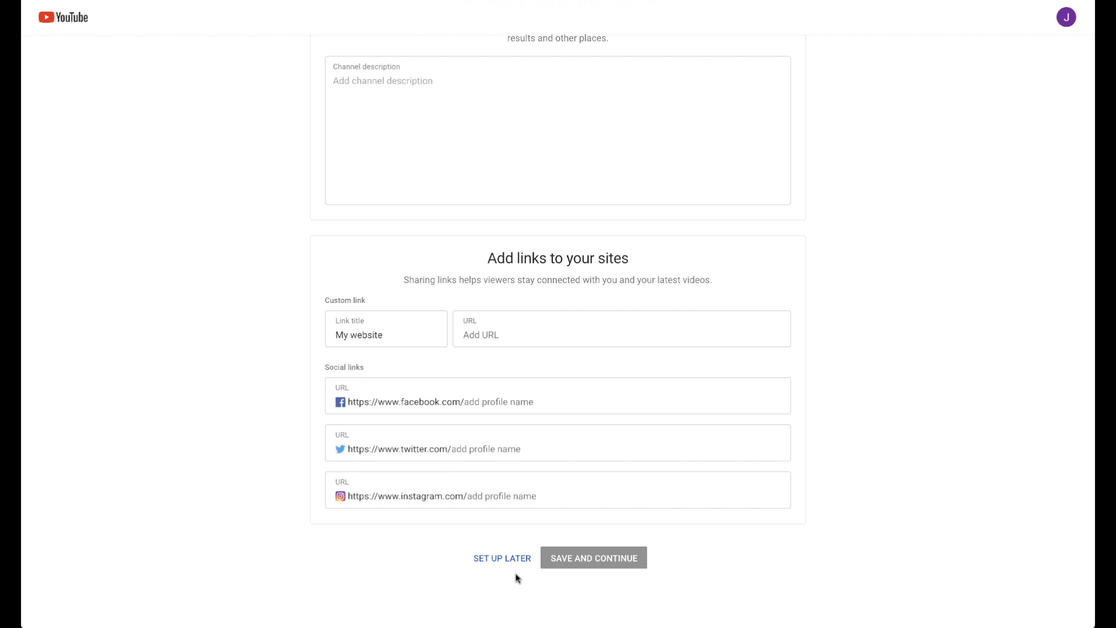
left_click(510, 563)
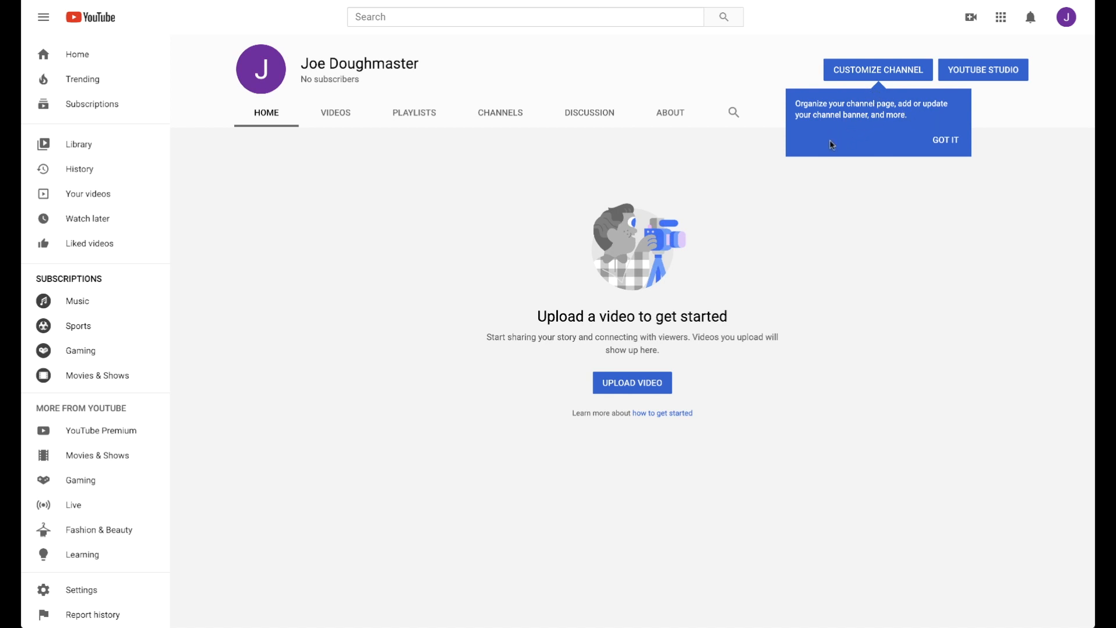
Open channel customization and look through the channel's Discussion, About and Home sections.
left_click(881, 74)
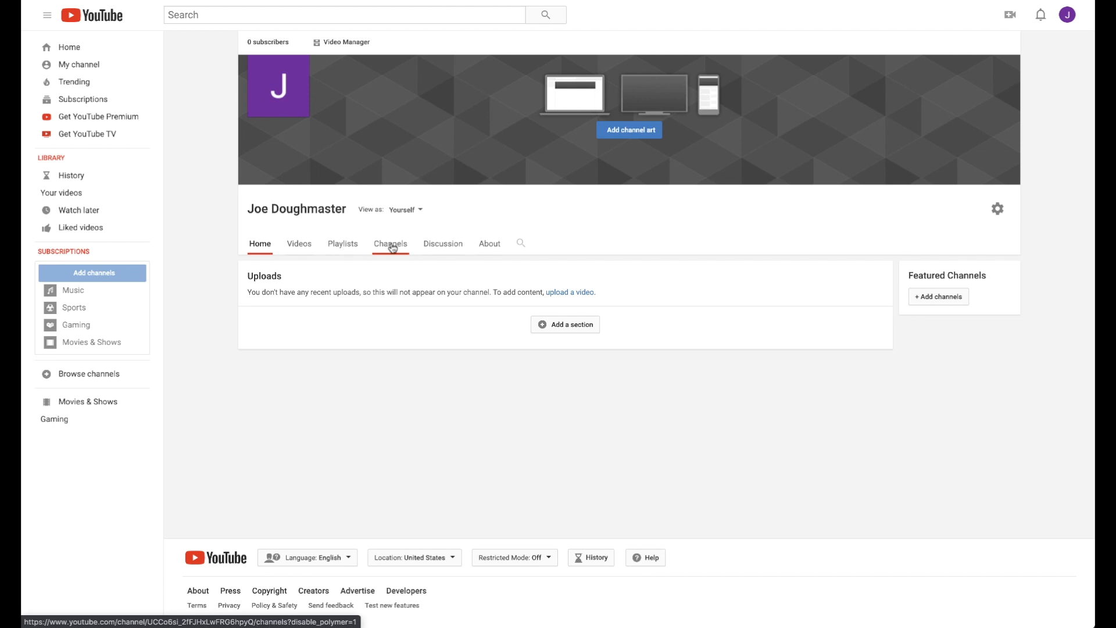
left_click(445, 246)
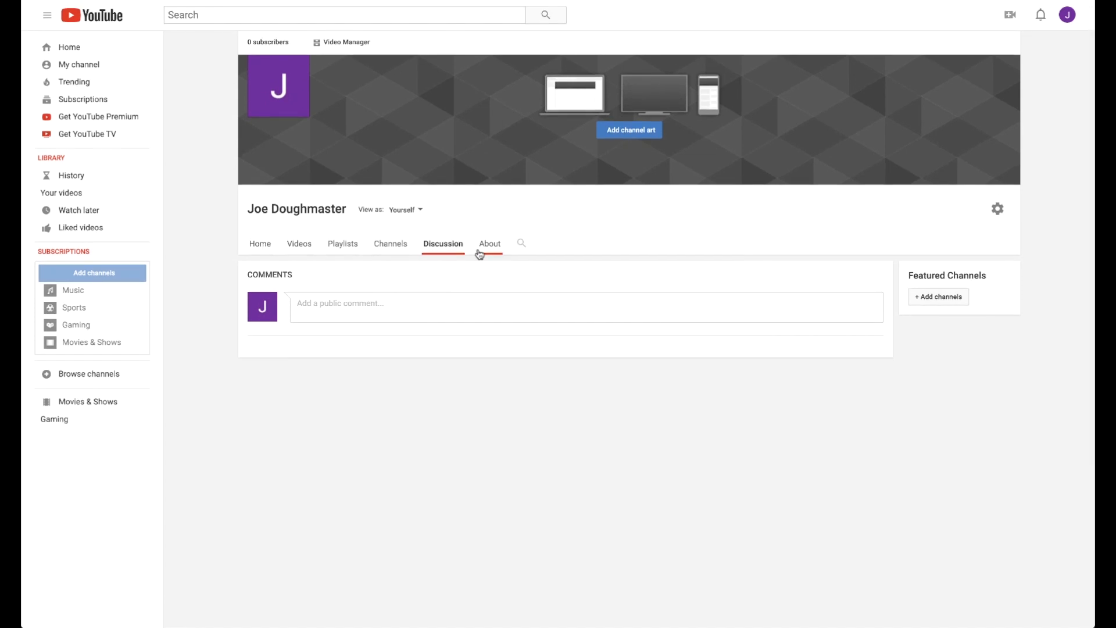
left_click(487, 249)
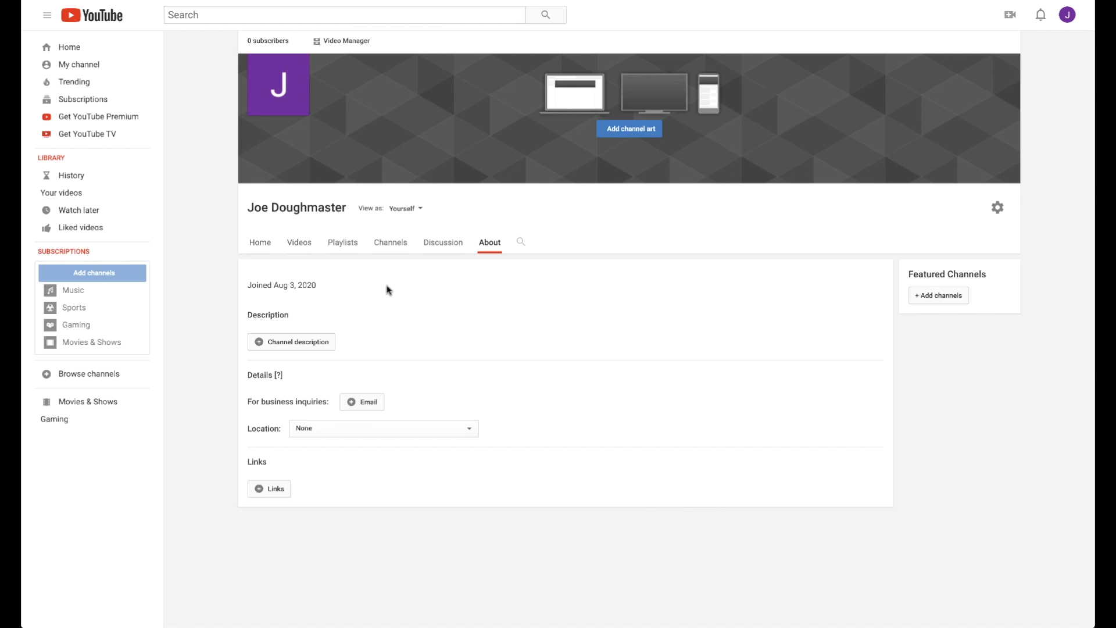
left_click(261, 243)
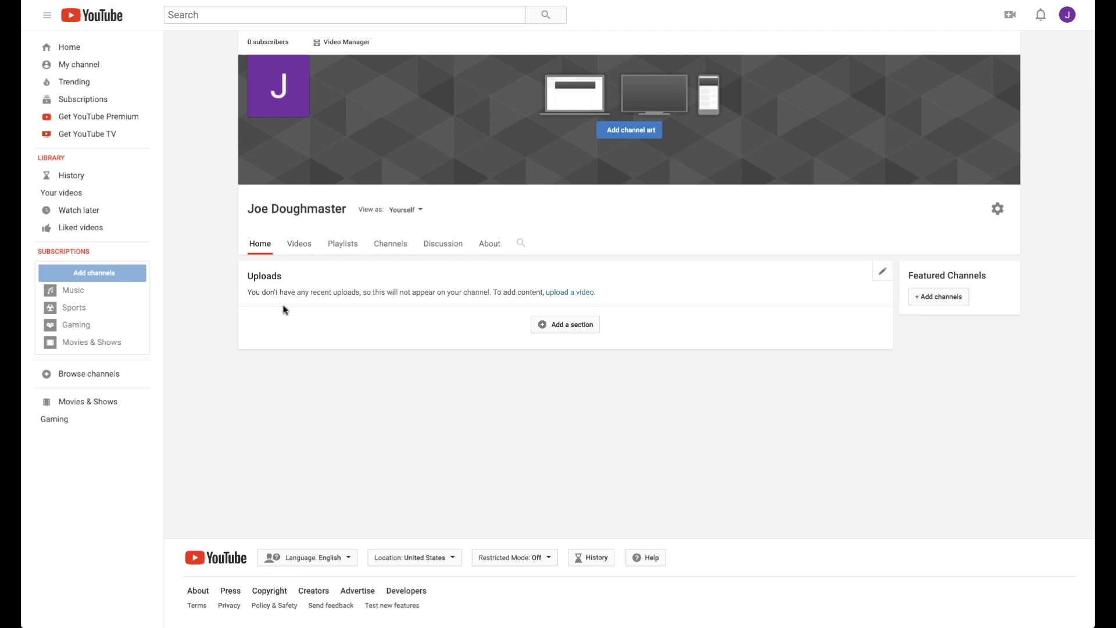
Examine the sort order and layout options for the channel's uploaded videos.
left_click(300, 244)
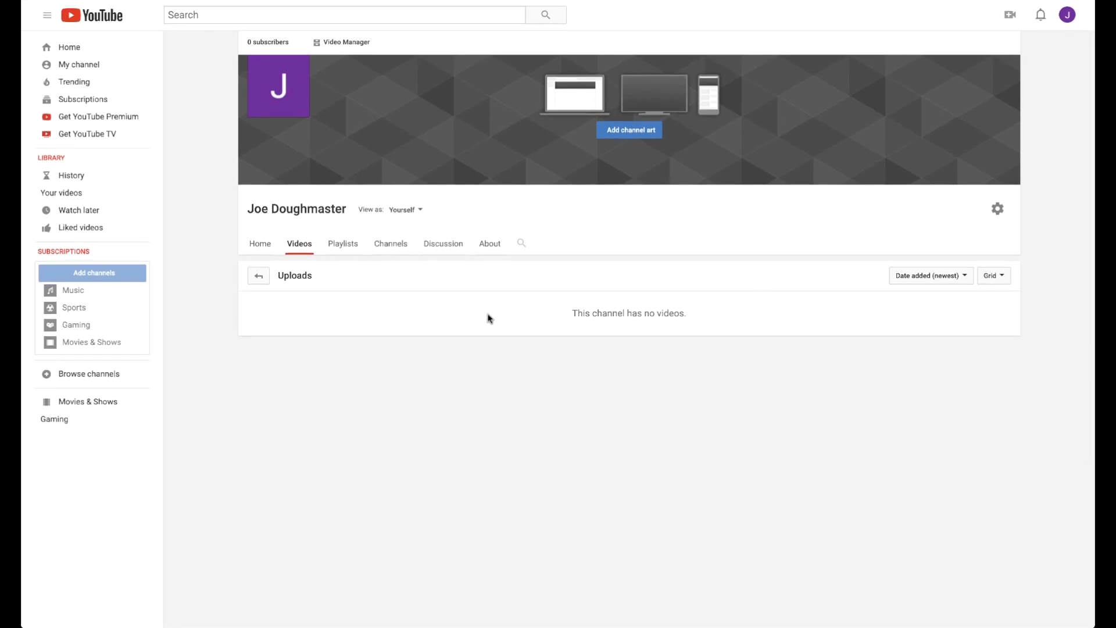
left_click(962, 281)
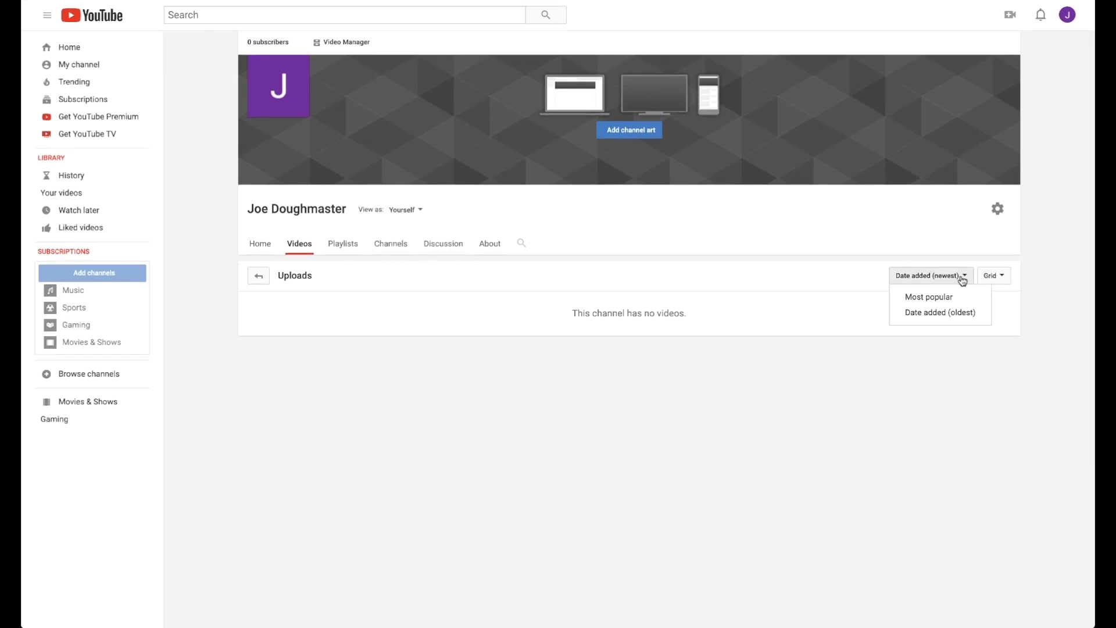
left_click(874, 295)
left_click(995, 278)
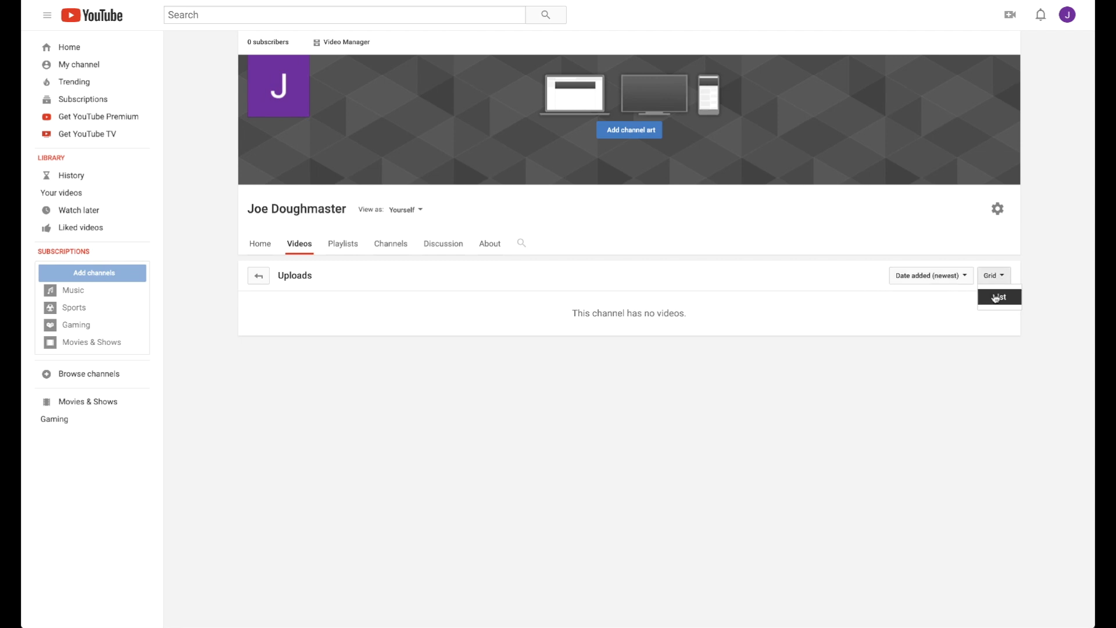
left_click(996, 279)
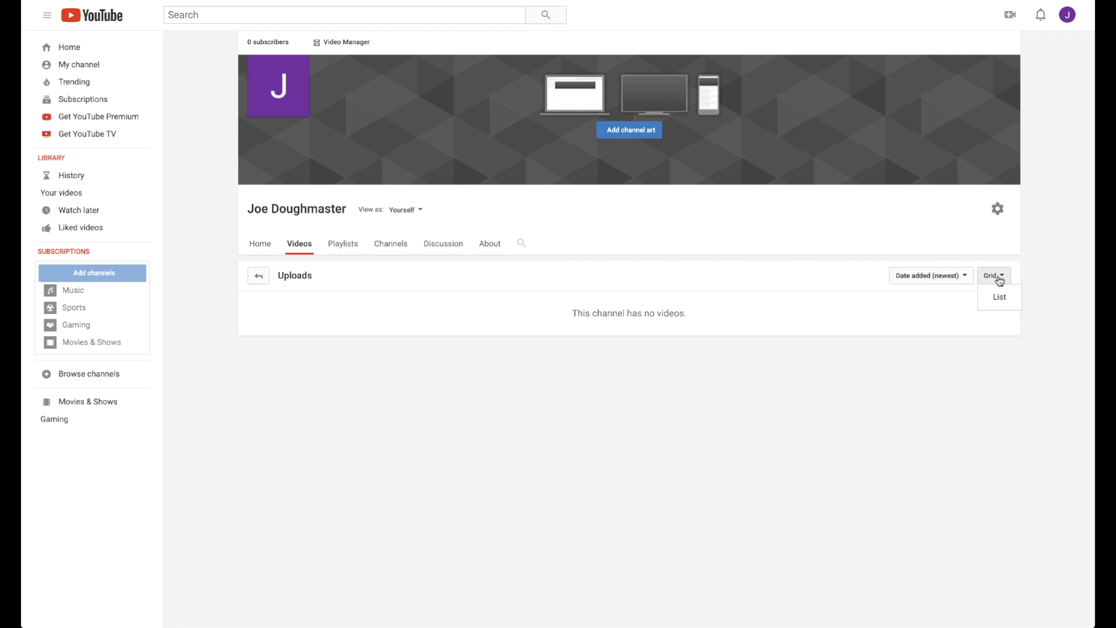
Review the channel's Playlists section and the form for creating a new playlist, without creating one.
left_click(335, 252)
scroll(533, 260, "down", 4)
scroll(588, 186, "up", 4)
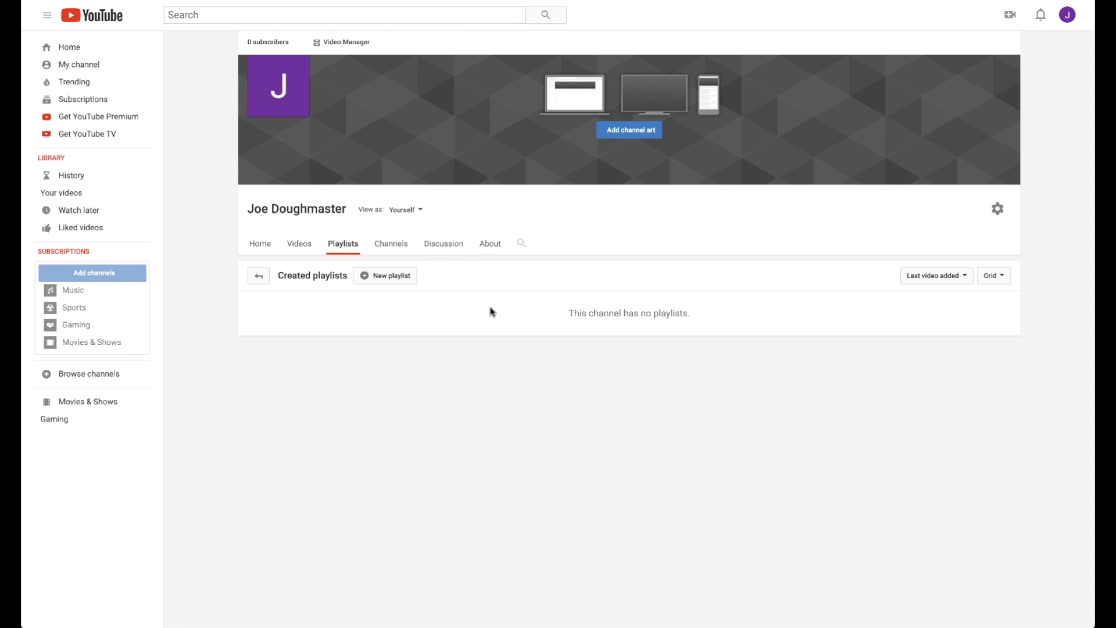
left_click(378, 277)
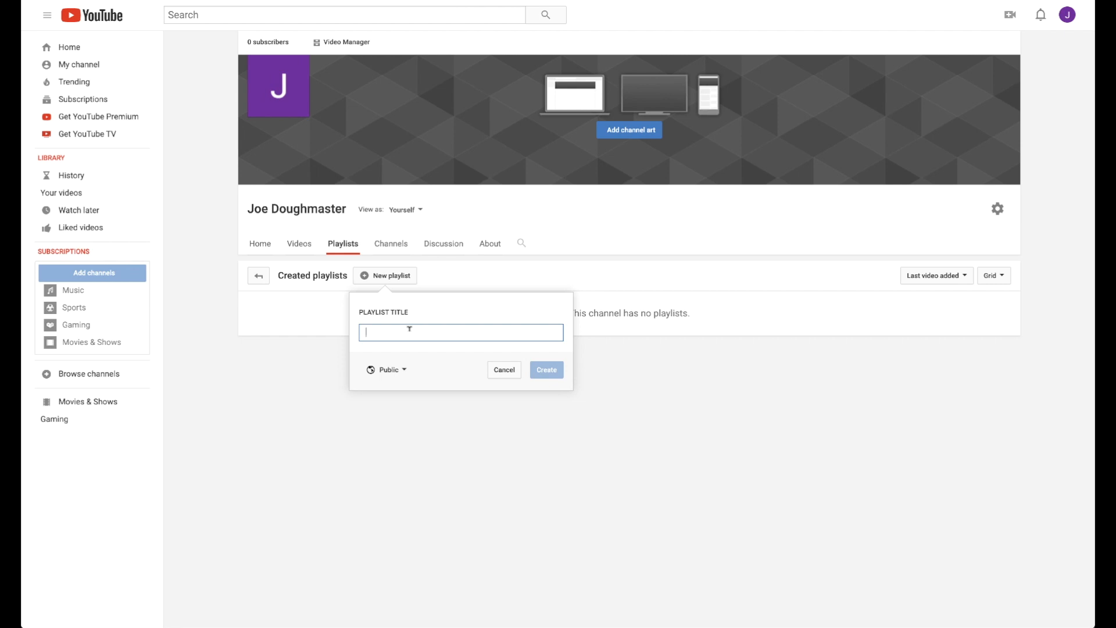
left_click(502, 371)
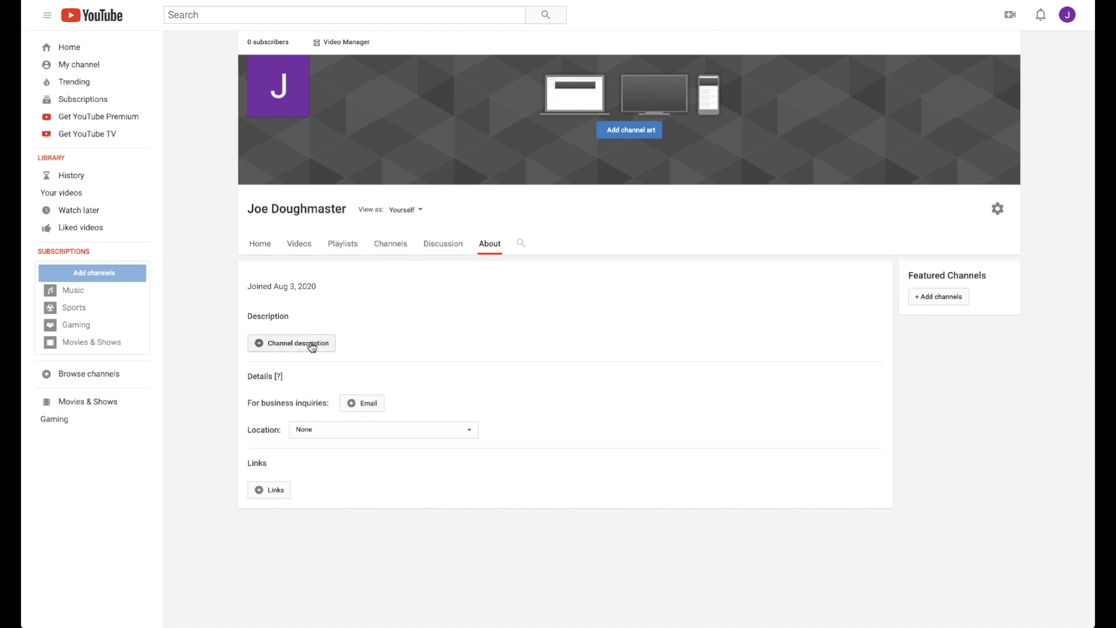
Add channel description "This channel is about making you feel awesome and that you can conquer anything. If this is you, subscribe to be alerted about new content.".
scroll(267, 350, "down", 1)
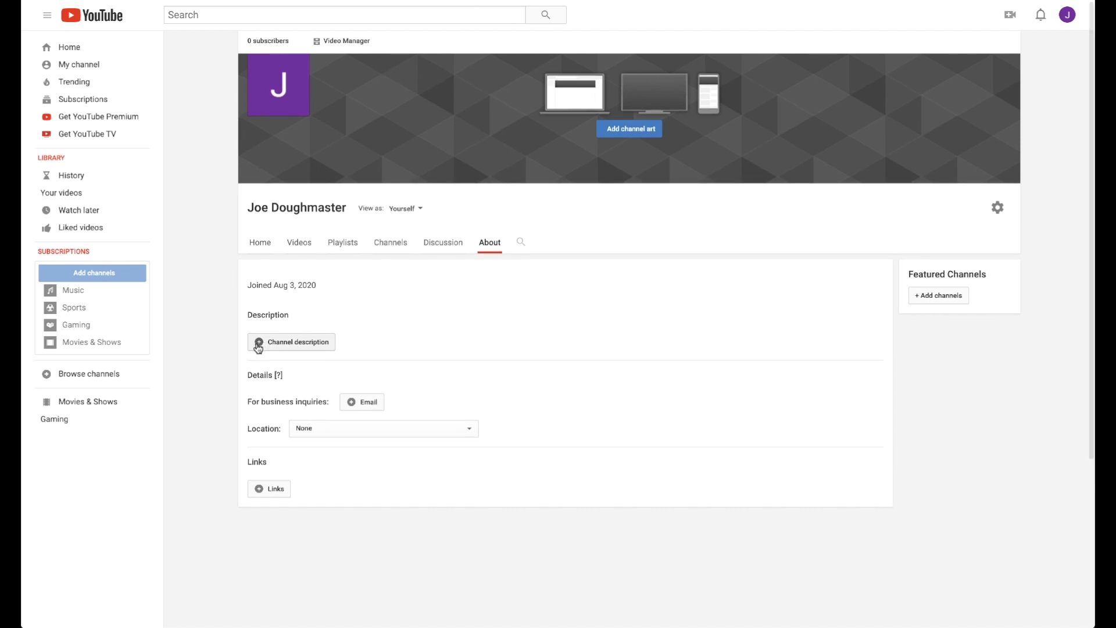
left_click(260, 347)
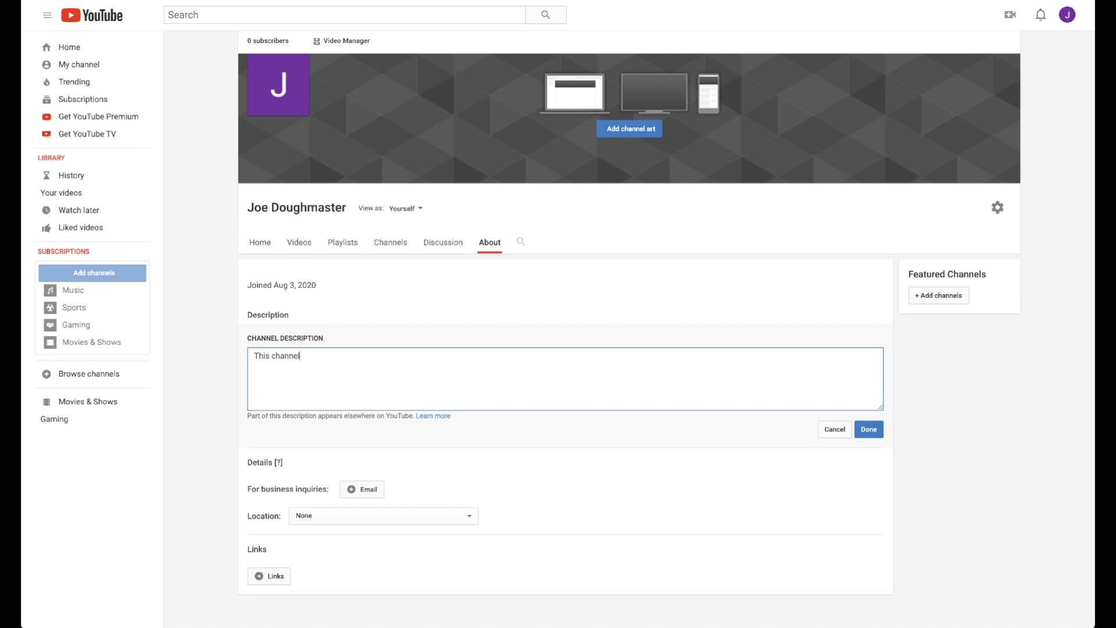
type("This channel is about making you feel awesome and that you can con")
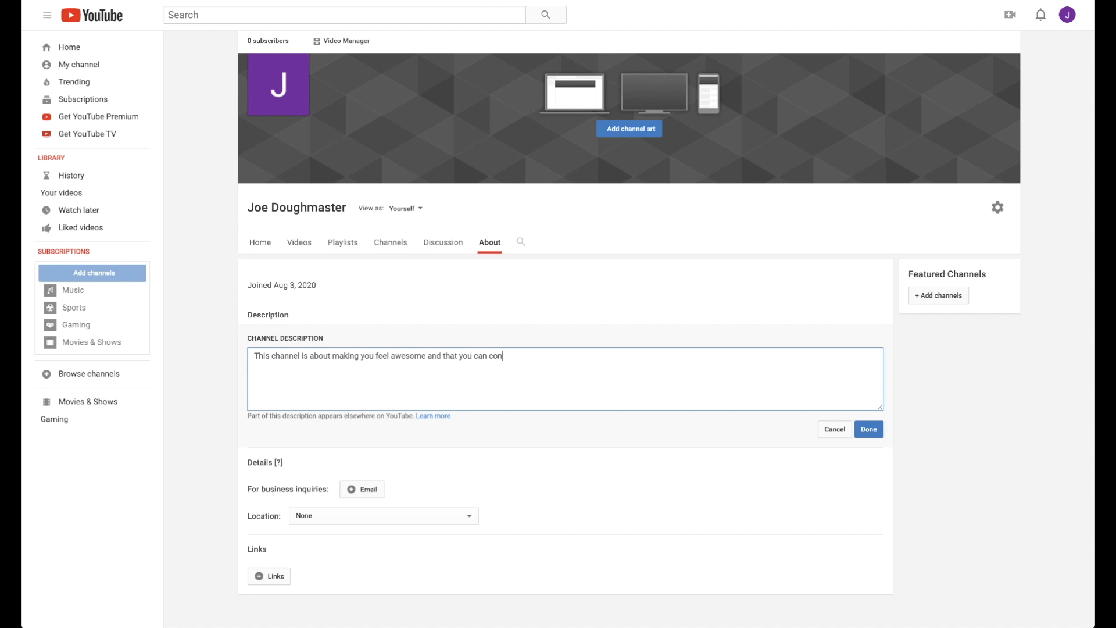
type("quer anything. If this is you, subscribe to be alerted about new content.")
left_click(869, 429)
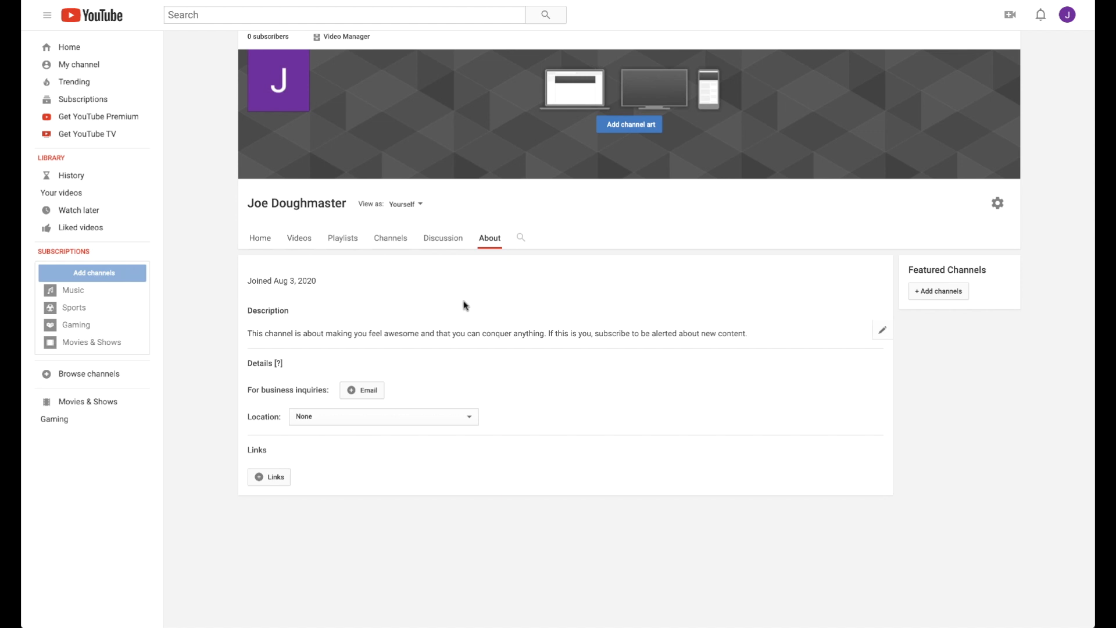
Add the contact e-mail for business inquiries and set the channel's location to United States.
left_click(369, 398)
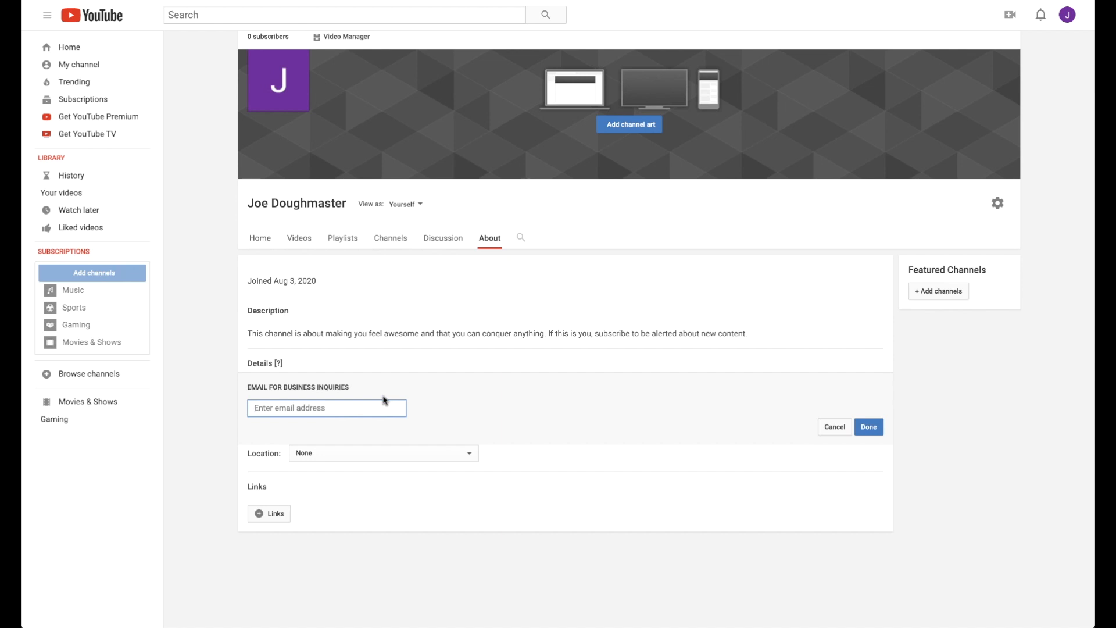
left_click(464, 454)
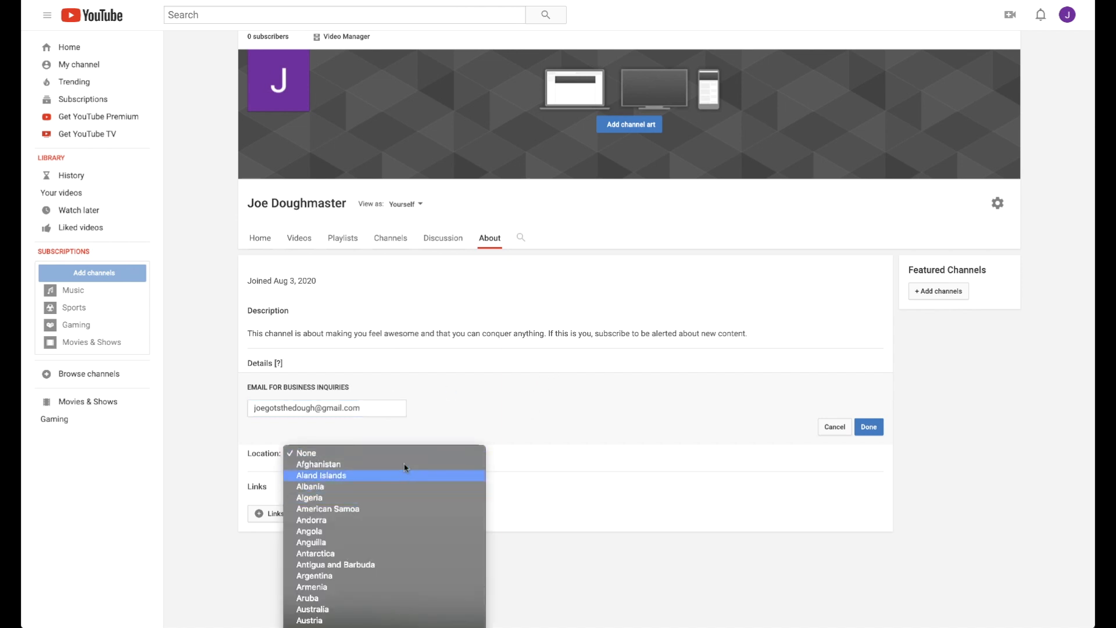
scroll(403, 529, "down", 20)
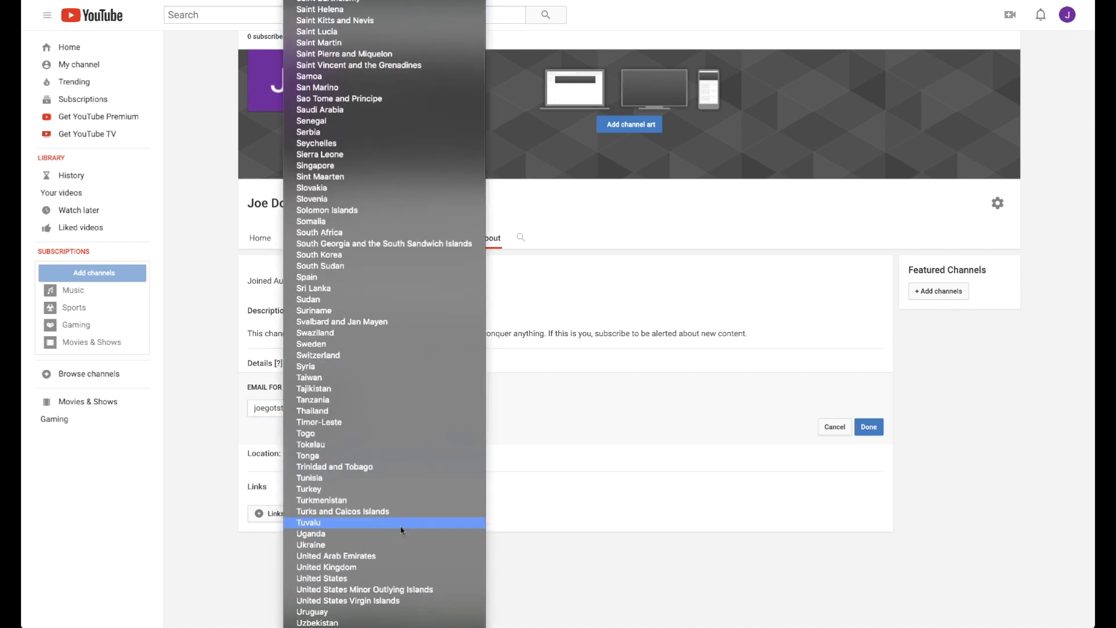
left_click(423, 578)
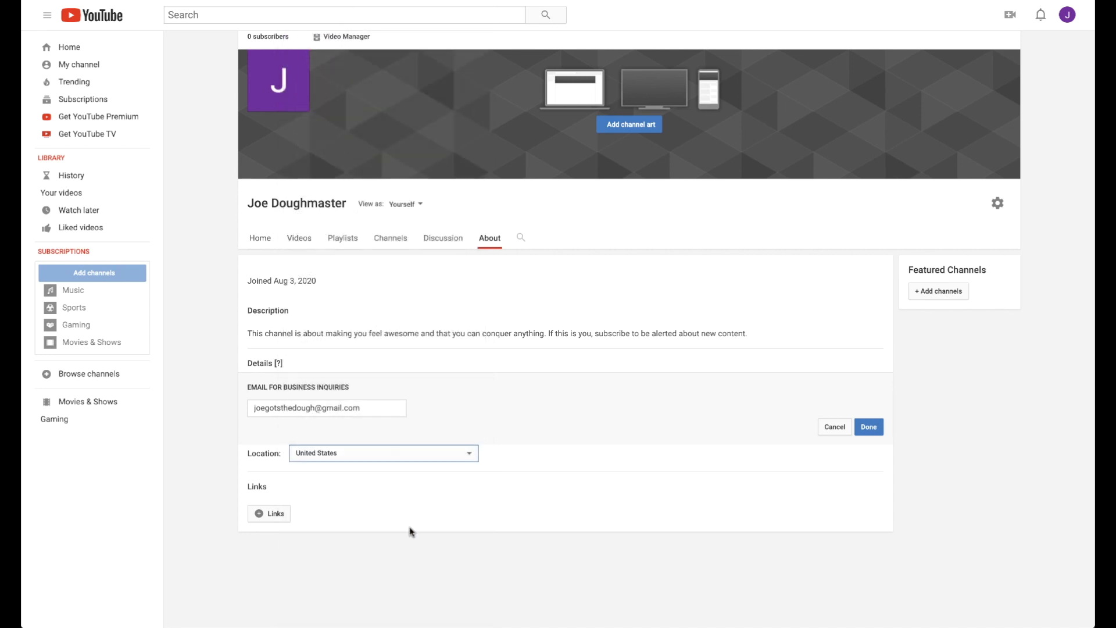
left_click(868, 427)
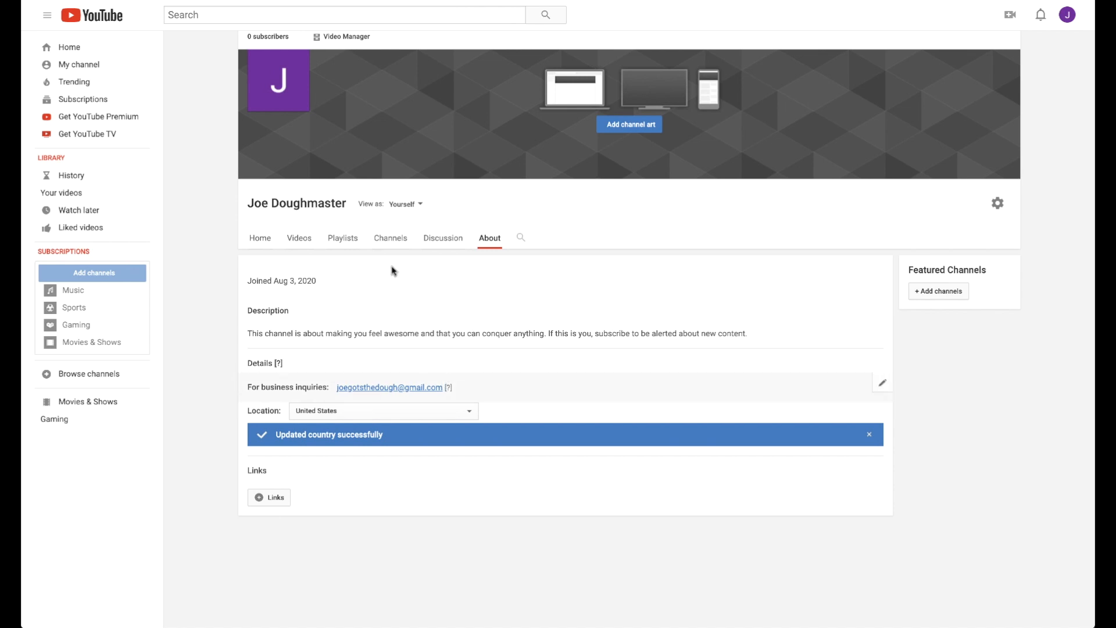
Add a custom link titled "Twitter" with the channel owner's Twitter profile URL, keeping the first 5 links overlaid on the channel art.
left_click(271, 498)
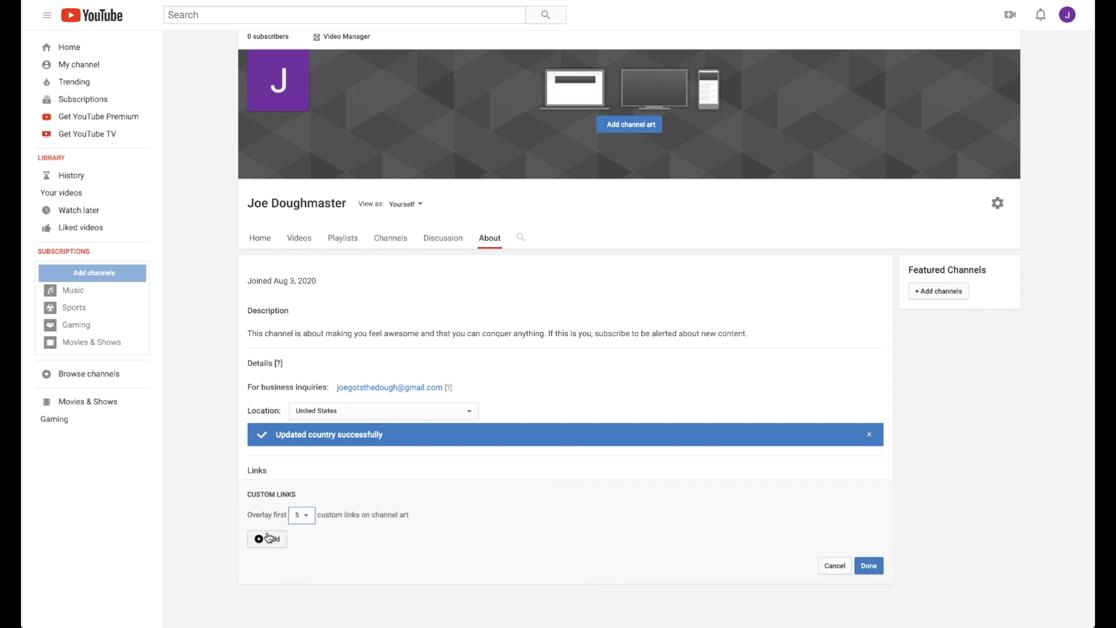
mouse_move(987, 166)
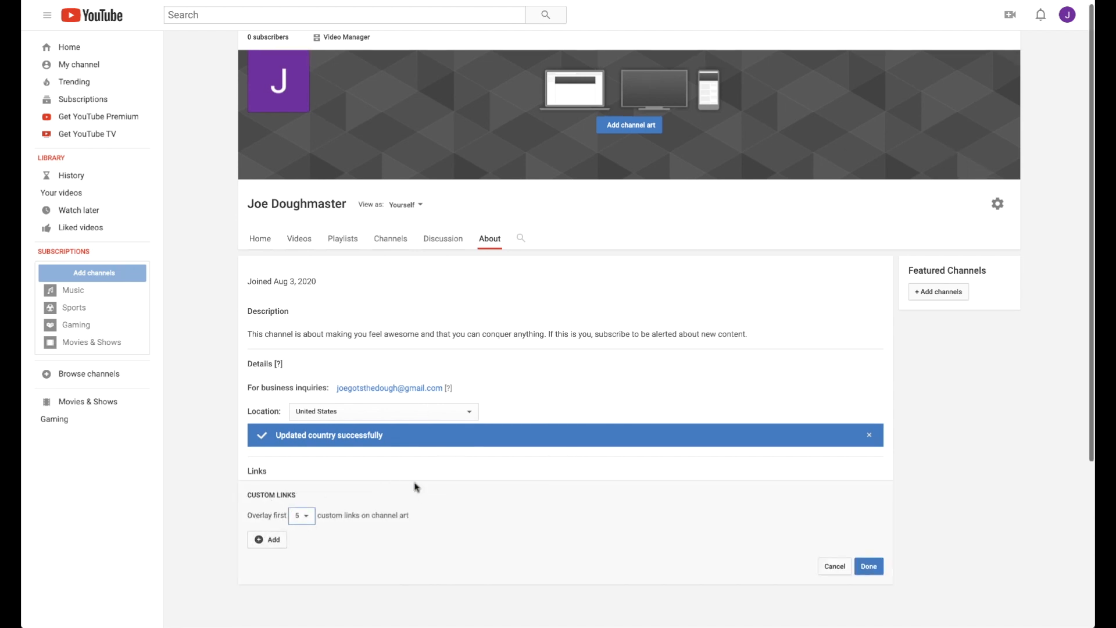
left_click(269, 540)
left_click(346, 519)
type("Twitter")
left_click(416, 504)
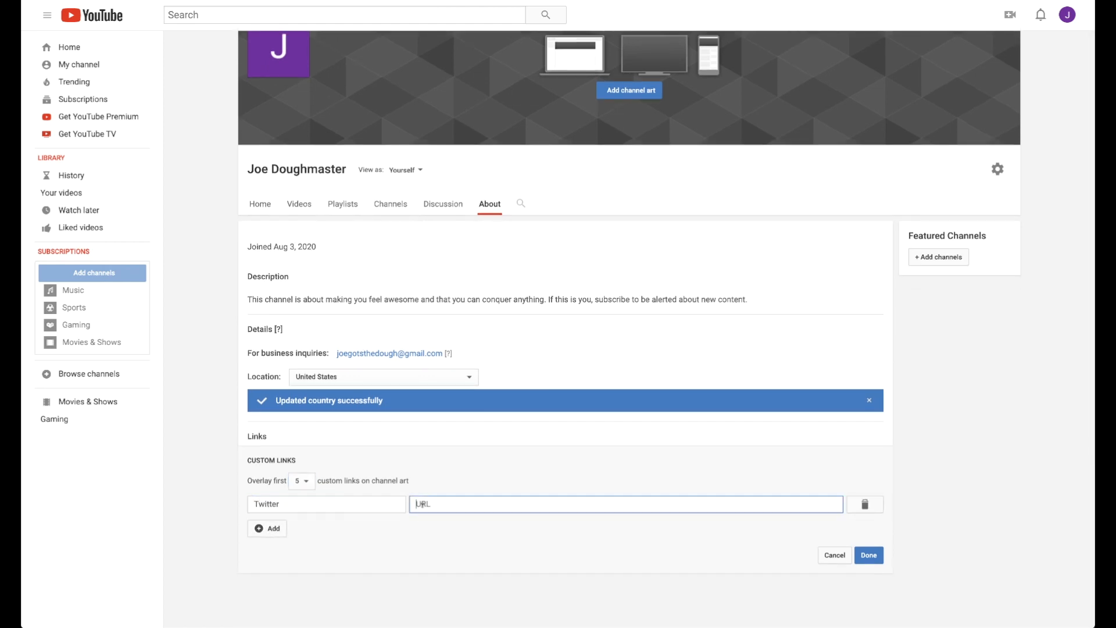
type("twitter.com/joegotsthedough")
left_click(867, 555)
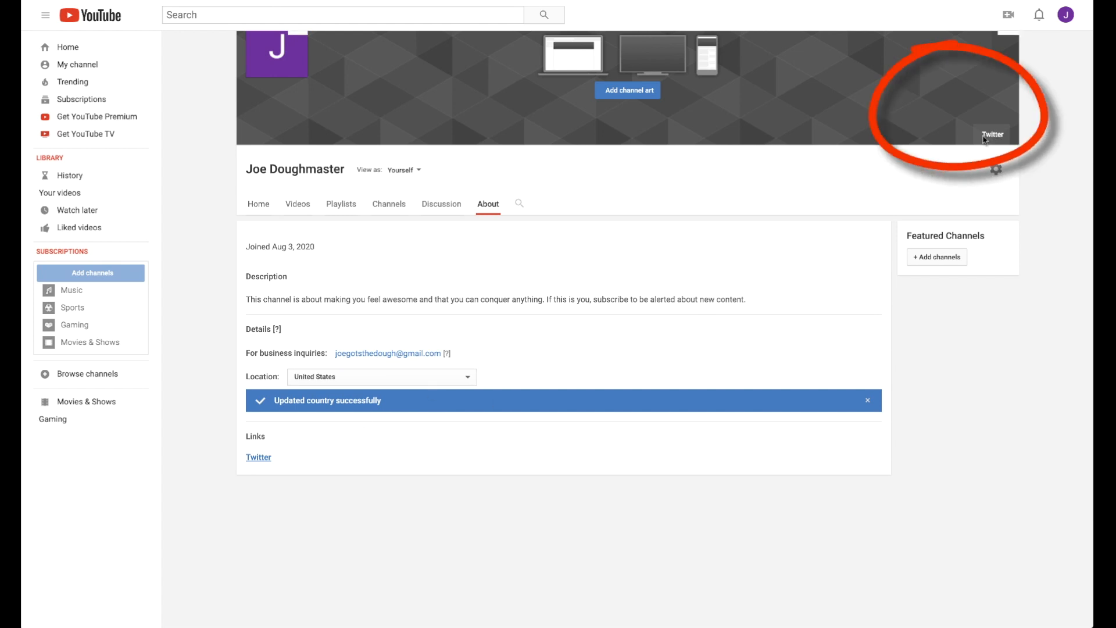
scroll(698, 218, "up", 1)
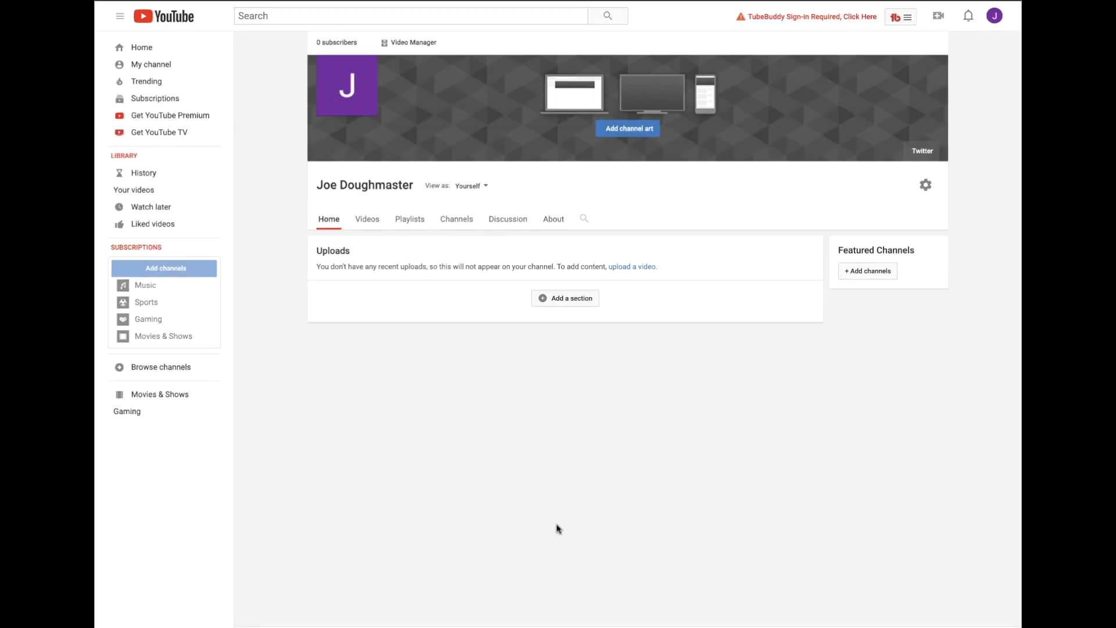
Set the night city skyline photo from YouTube's gallery as the channel art, after checking the upload and own-photo options.
left_click(617, 130)
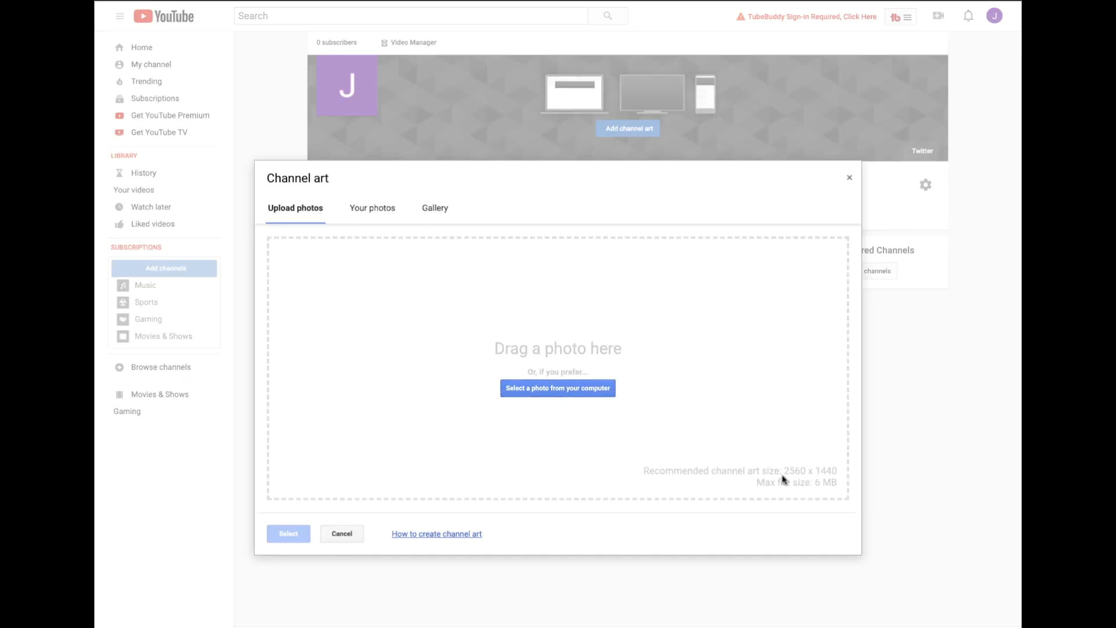
left_click(355, 204)
left_click(422, 209)
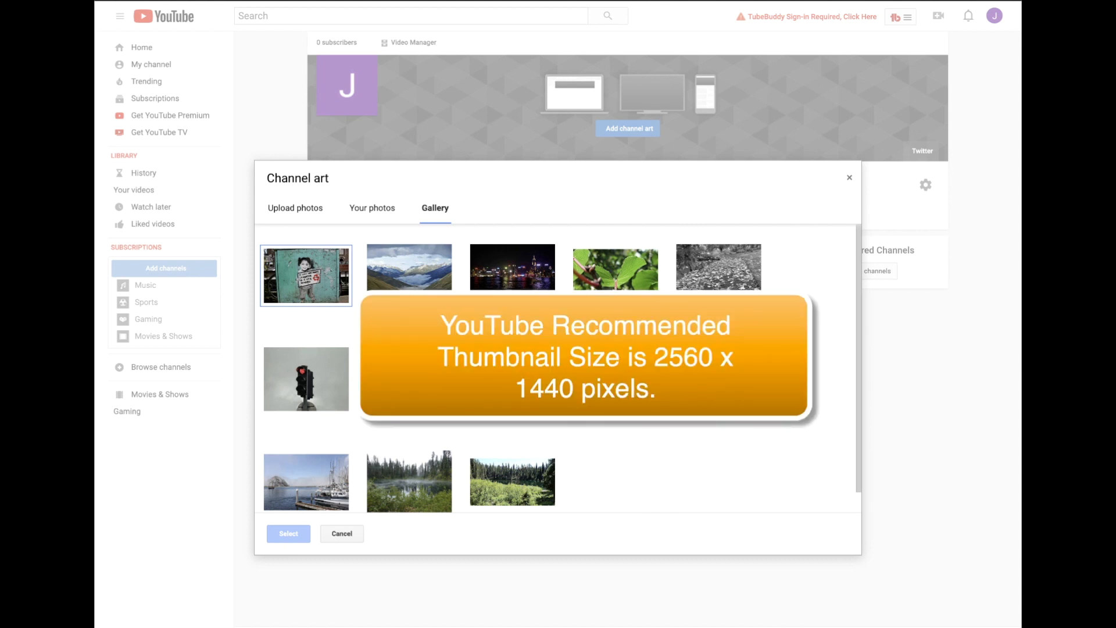
left_click(517, 287)
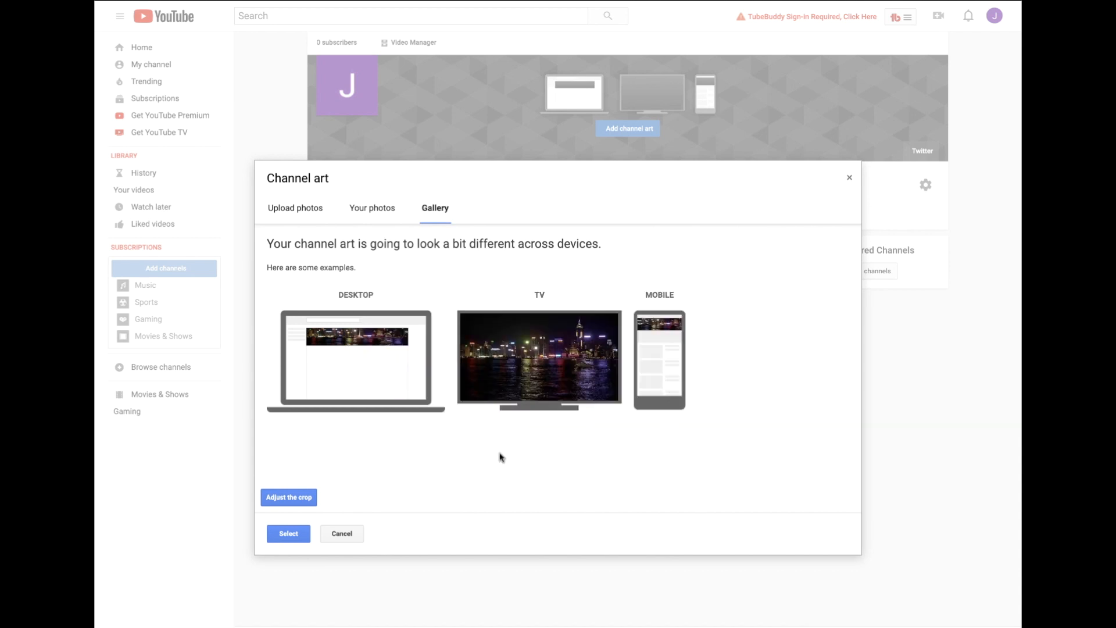
left_click(289, 533)
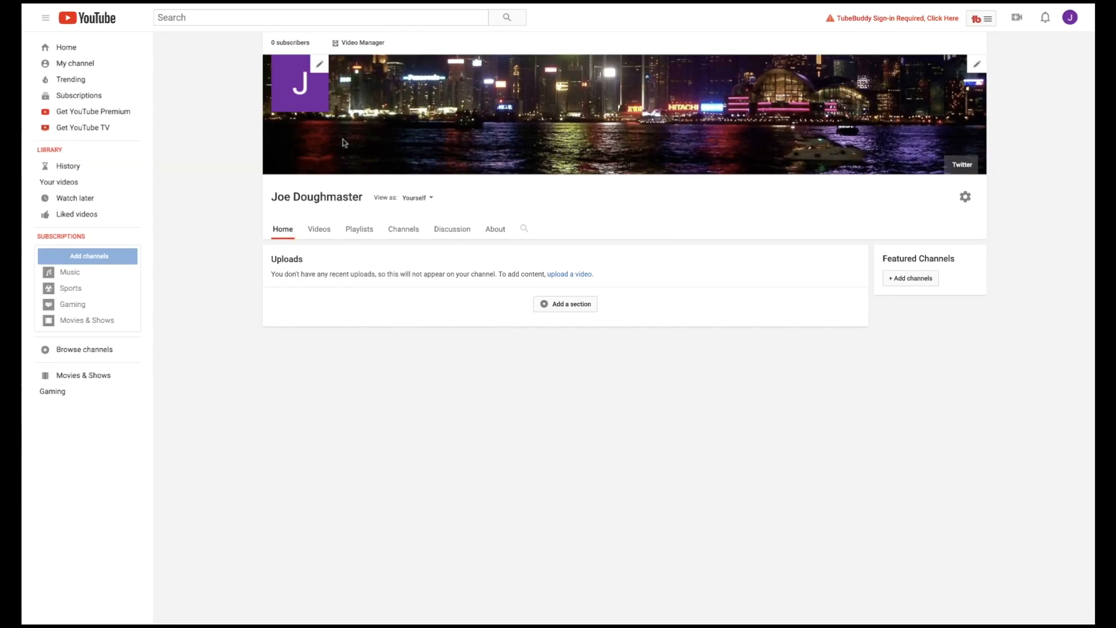
Replace the channel icon by uploading "Screen Shot 2020-01-14 at 9.34.43 PM.png" as the Google account's profile photo with the default crop.
left_click(318, 61)
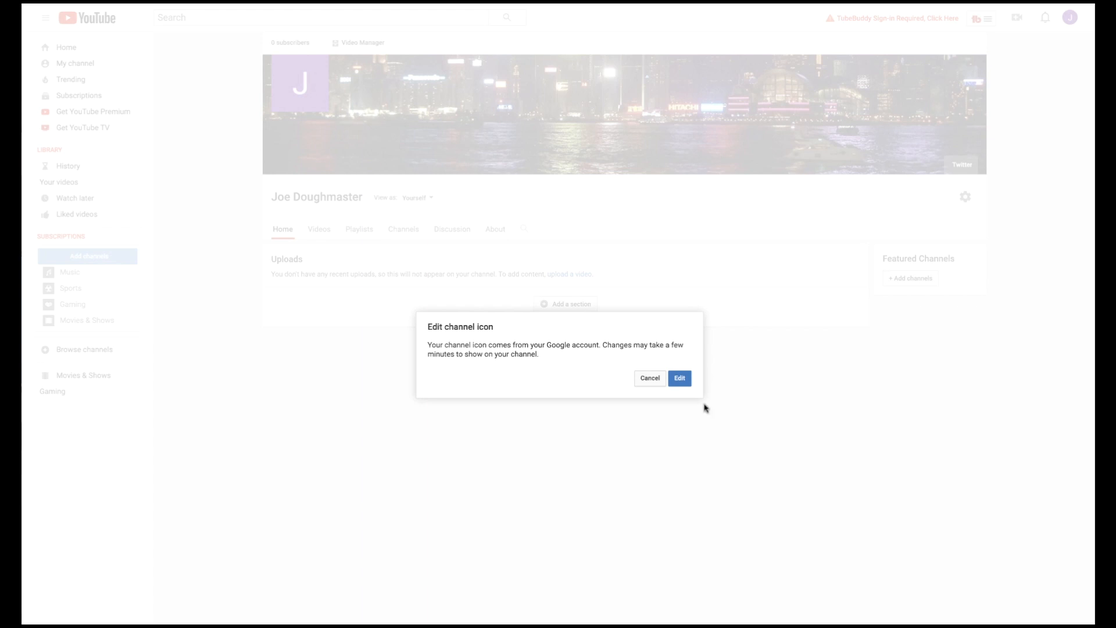
left_click(679, 378)
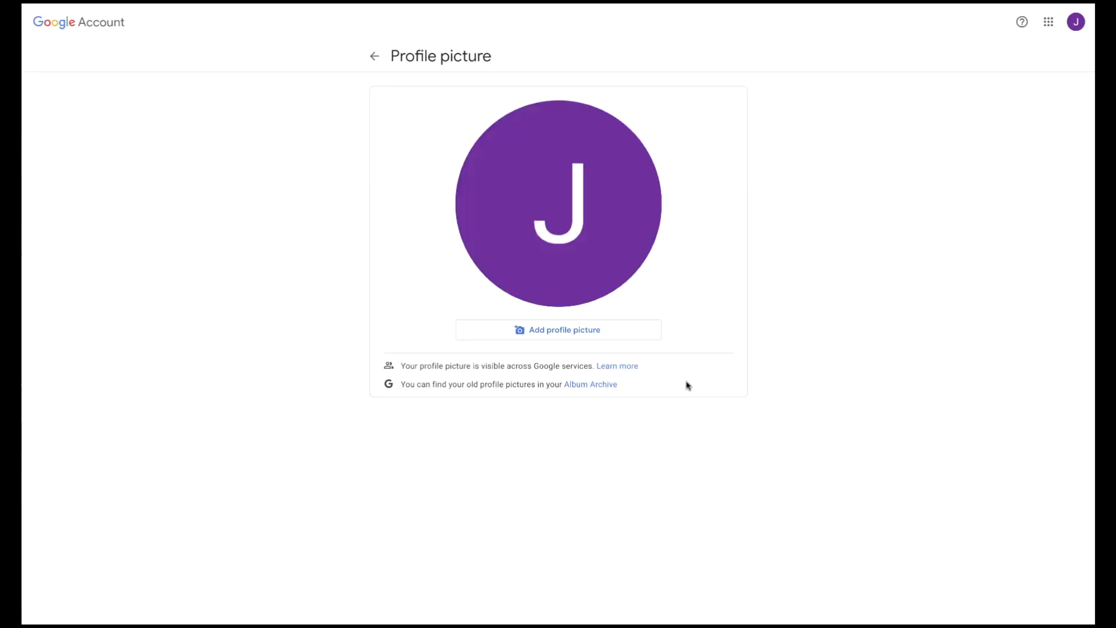
left_click(558, 329)
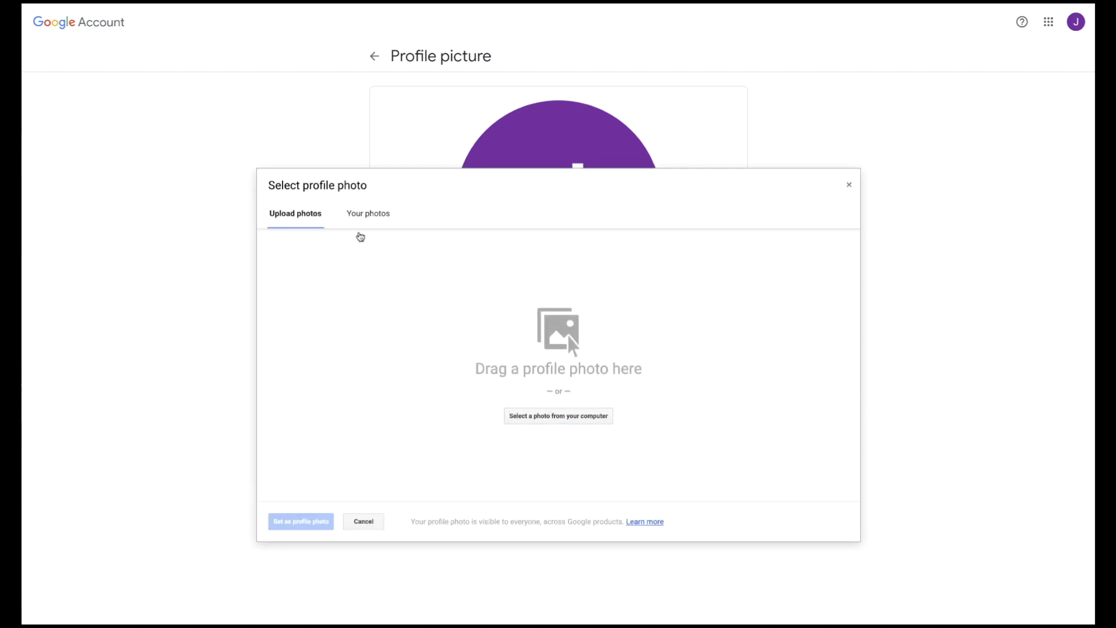
left_click(363, 213)
left_click(306, 215)
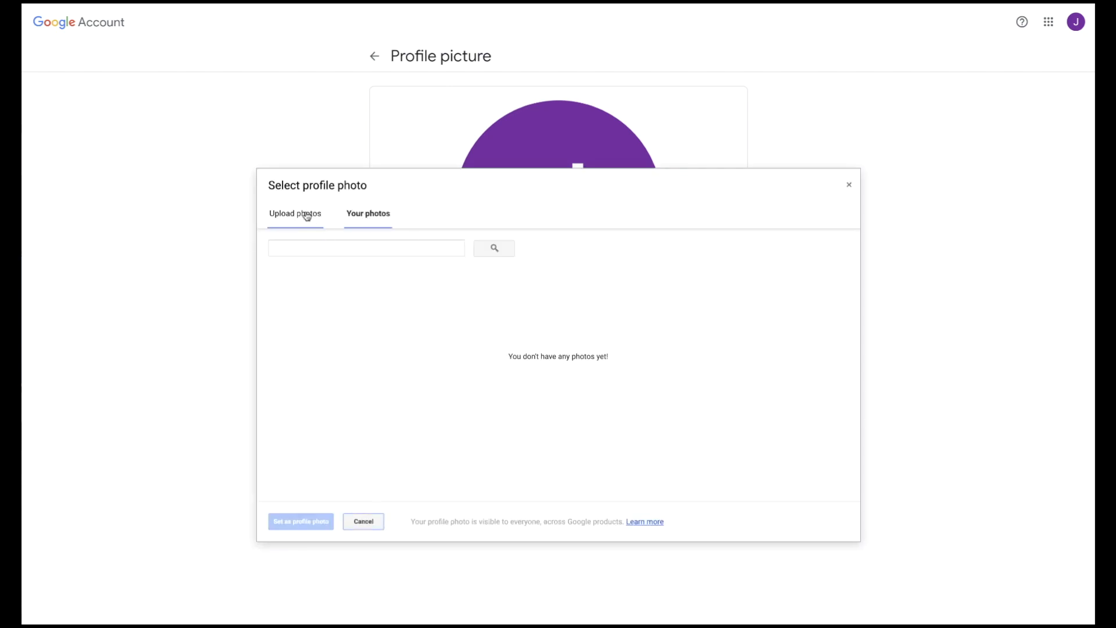
left_click(548, 415)
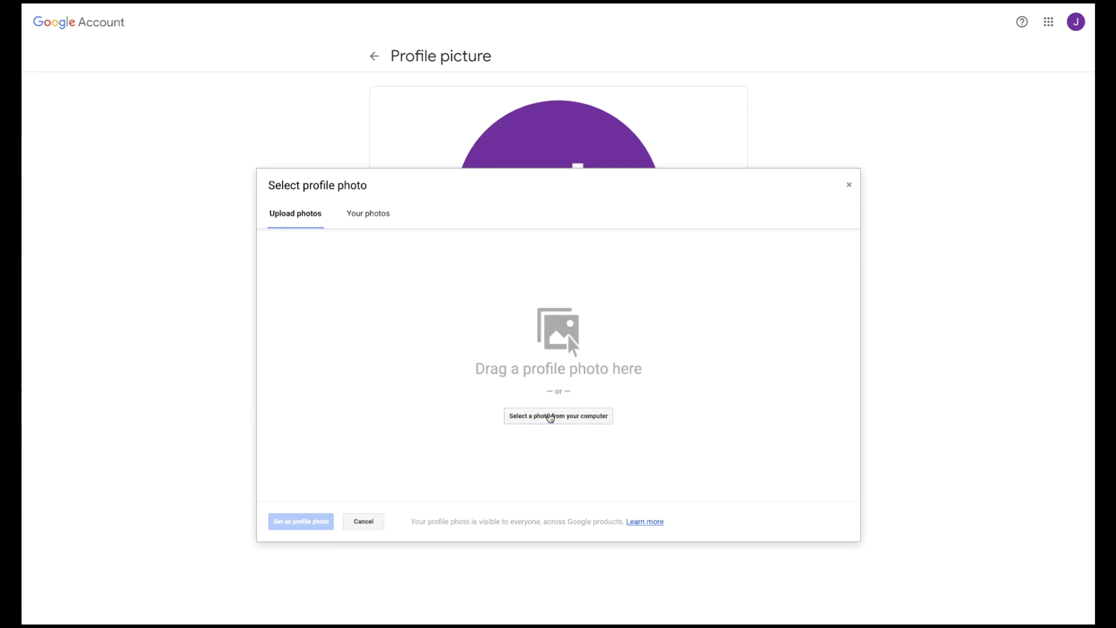
left_click(763, 349)
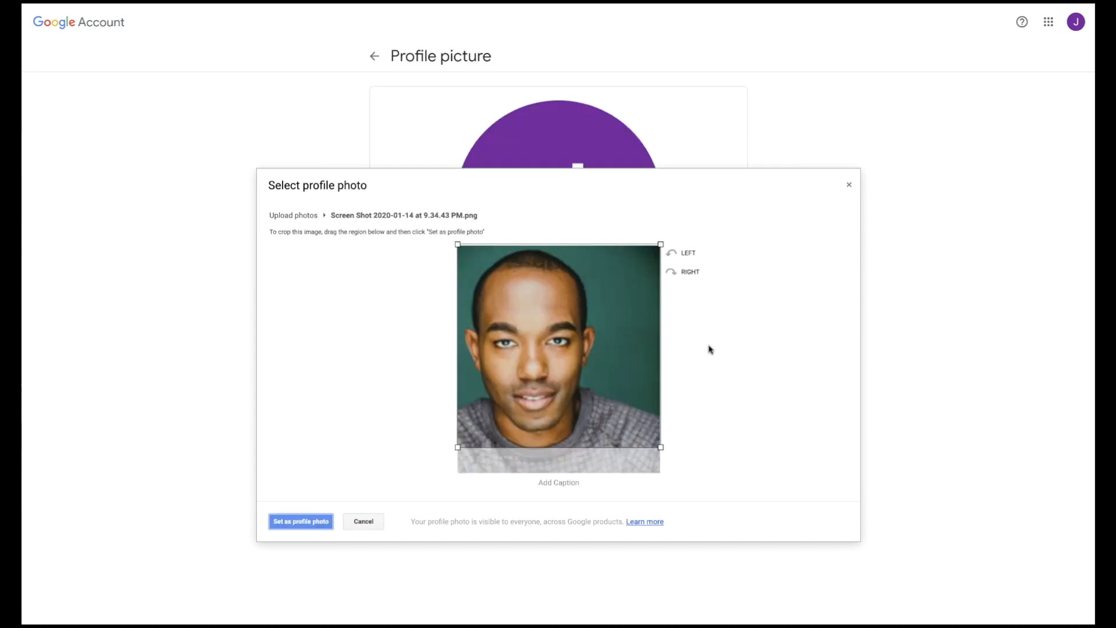
left_click(310, 522)
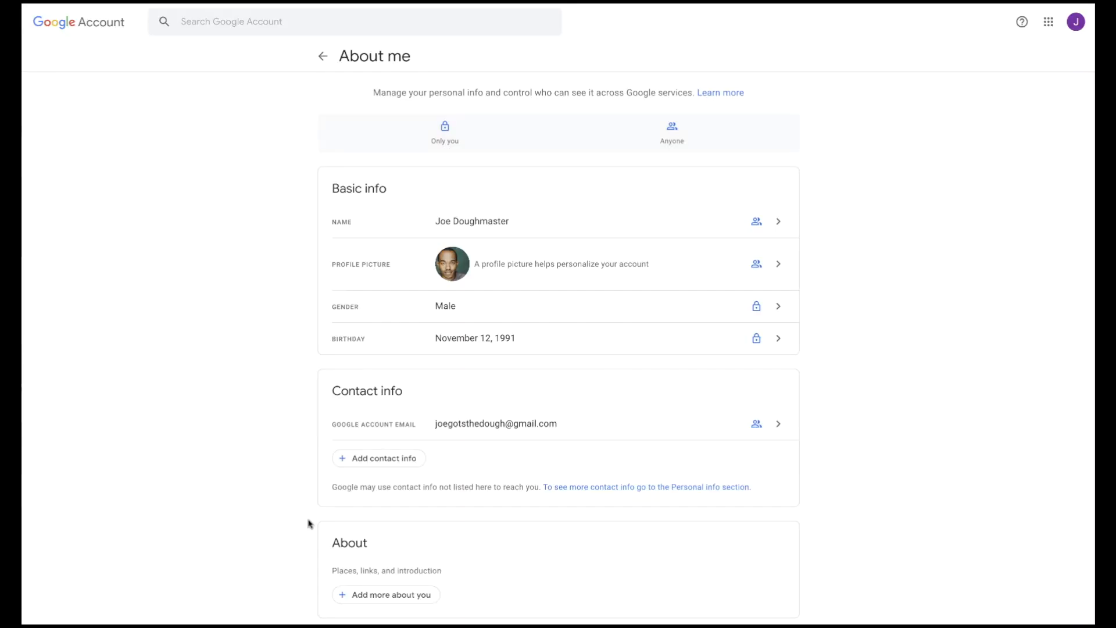